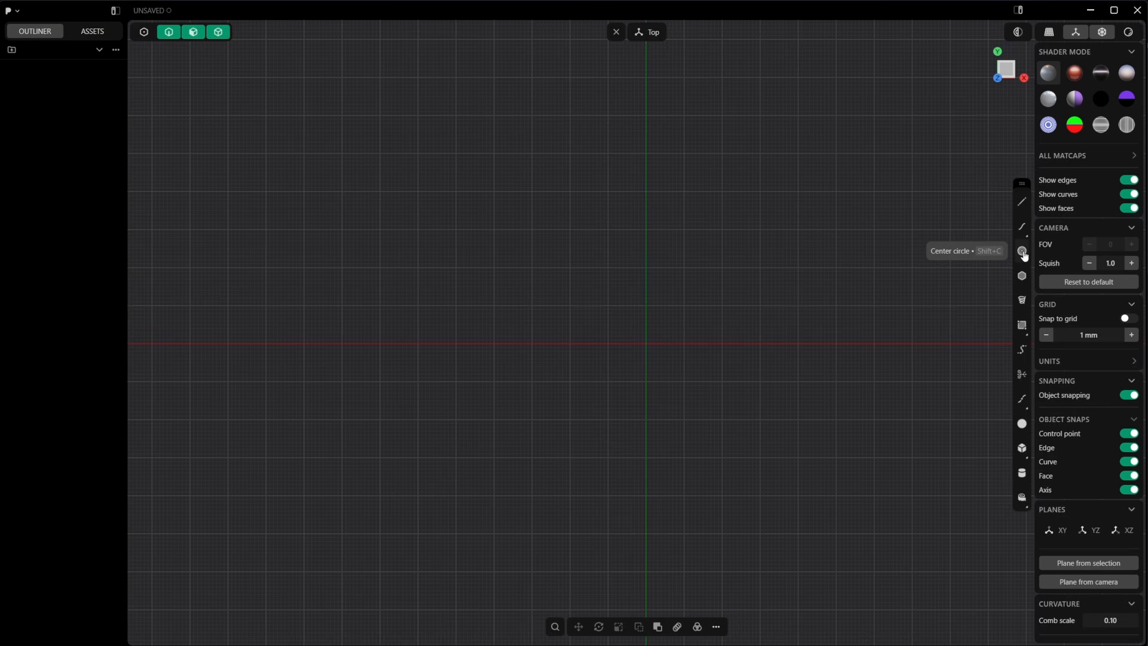
- Draw two concentric center circles at the origin, about 59 mm and about 150 mm in diameter
left_click(1022, 251)
left_click(646, 343)
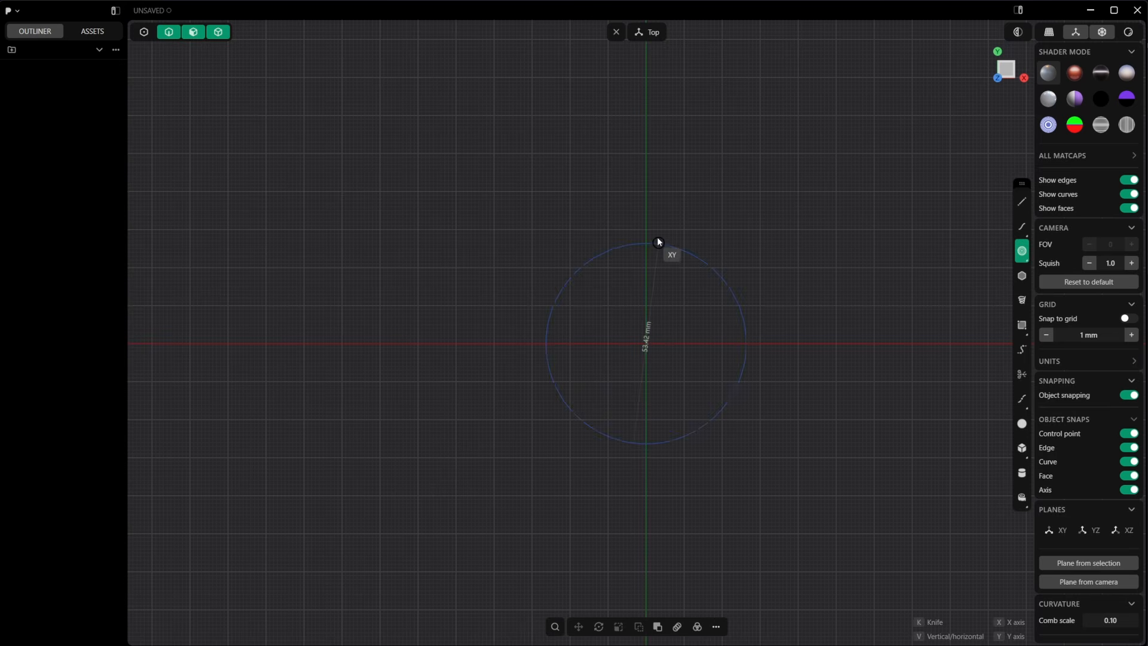
left_click(657, 236)
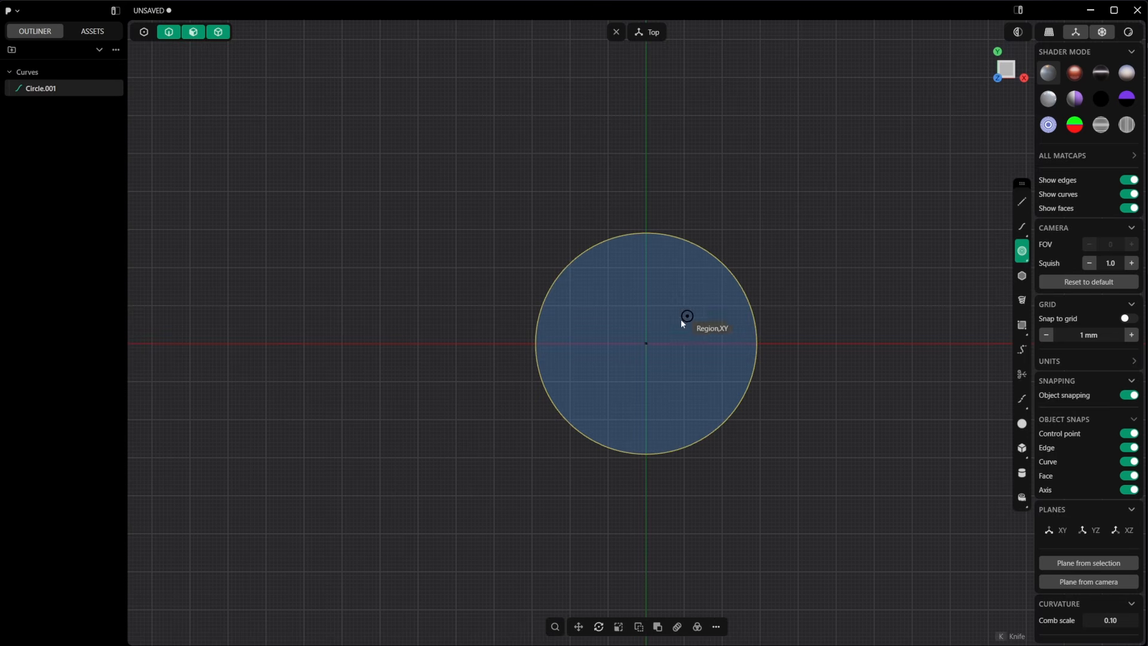
left_click(646, 344)
scroll(655, 209, "down", 5)
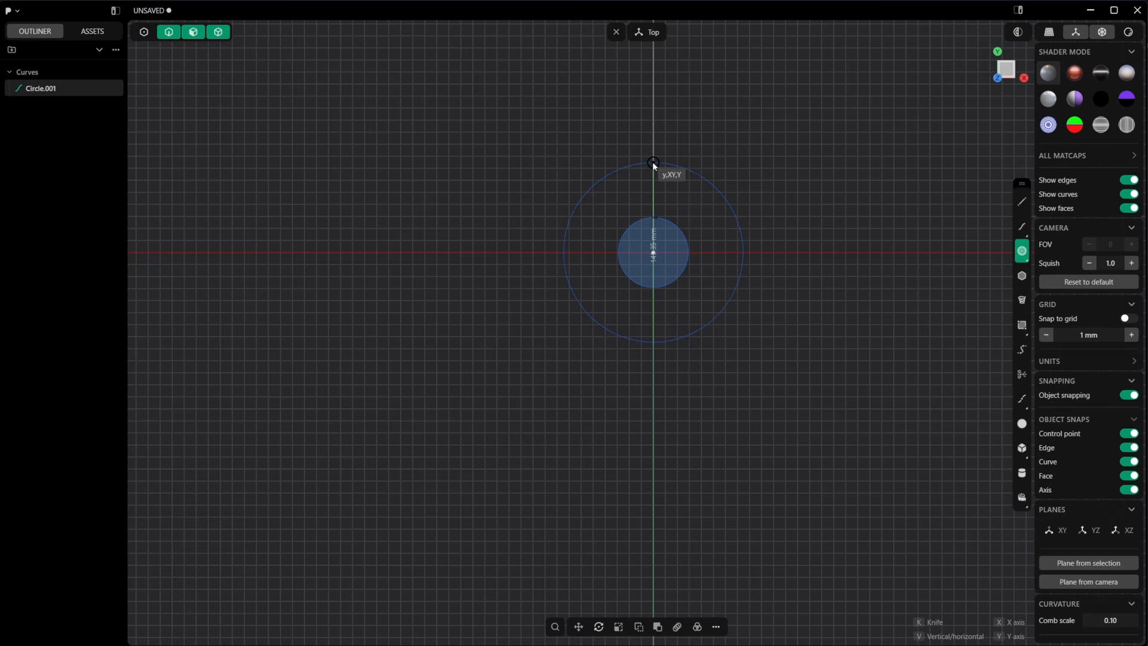
left_click(652, 163)
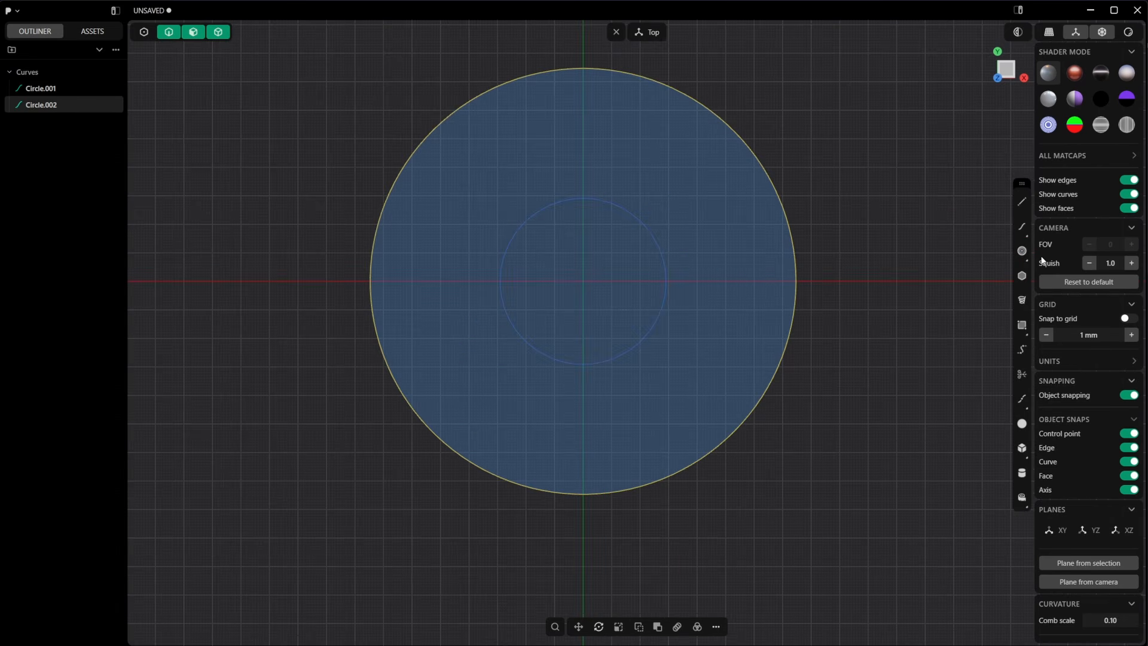
- Draw a tangent arc from the inner circle's upper-left side to the outer circle just left of the vertical axis
left_click(1022, 251)
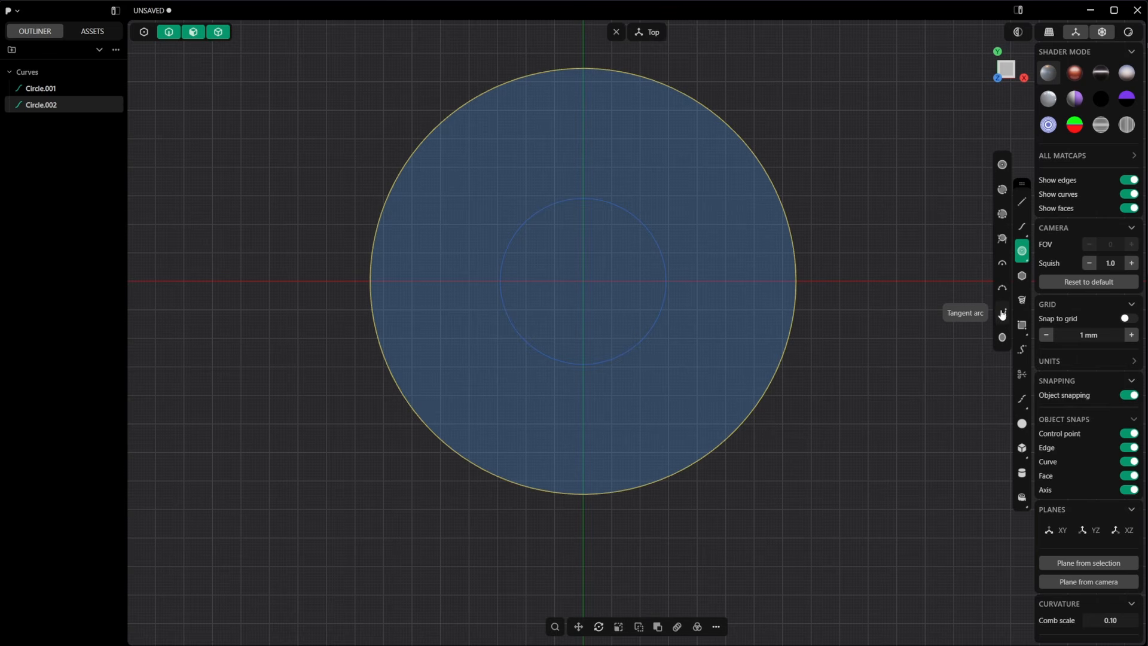
left_click(1002, 312)
middle_click_drag(542, 208, 577, 320)
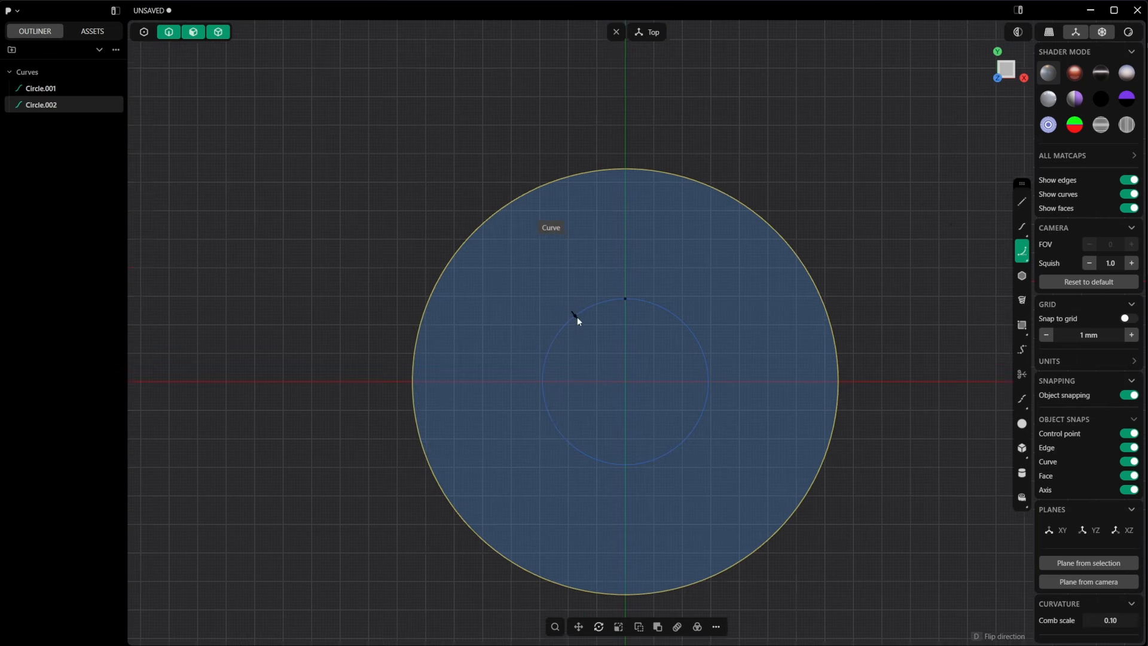
scroll(577, 320, "up", 3)
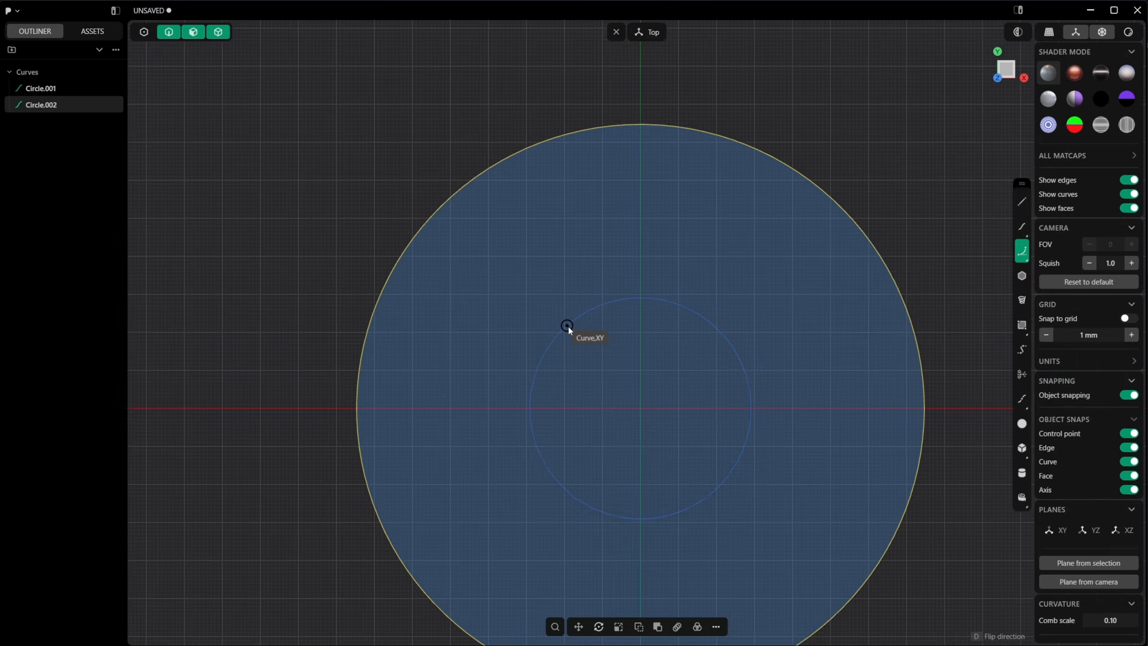
left_click(566, 325)
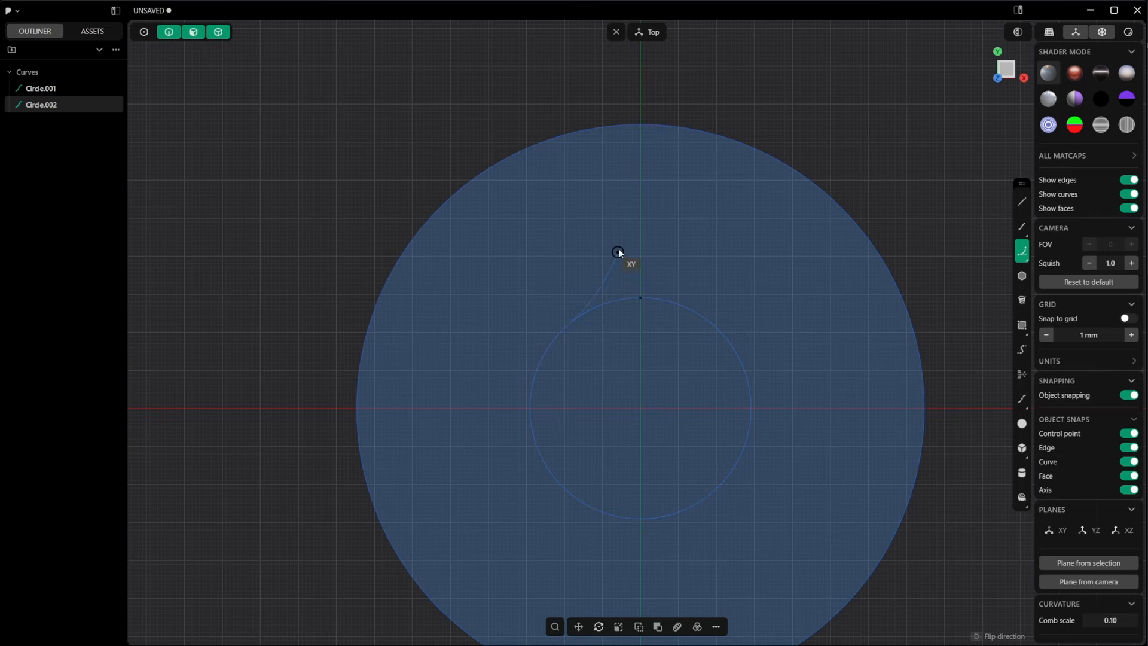
left_click(601, 128)
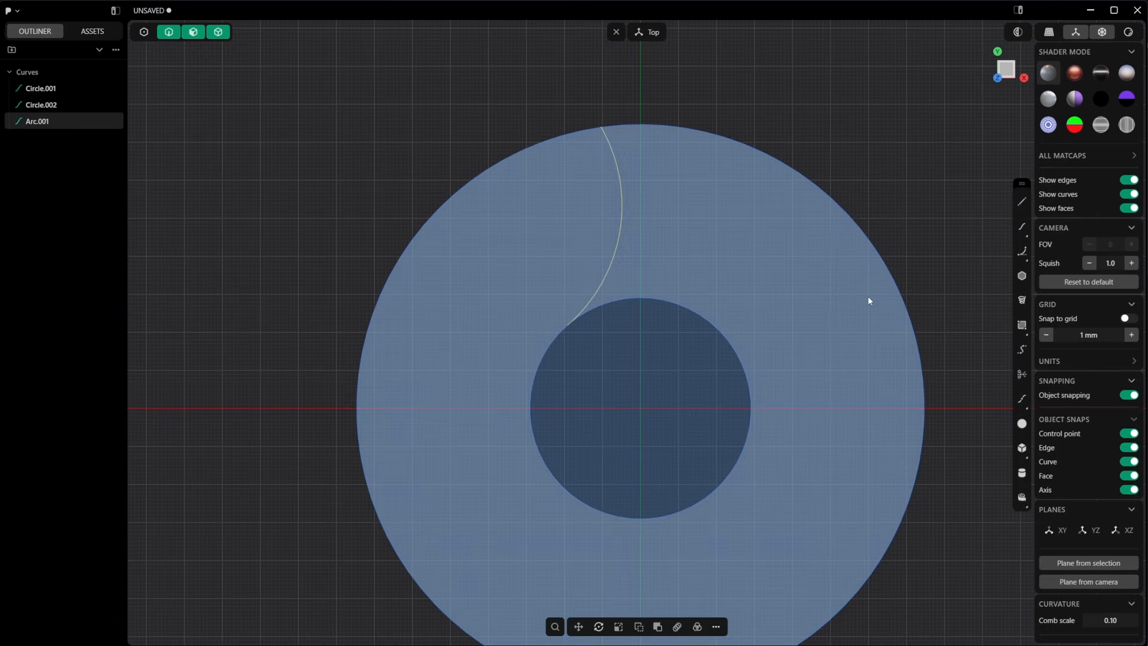
- Draw a control point curve from the inner circle's right quadrant, starting tangent to it, up to the arc's outer end
mouse_move(1022, 226)
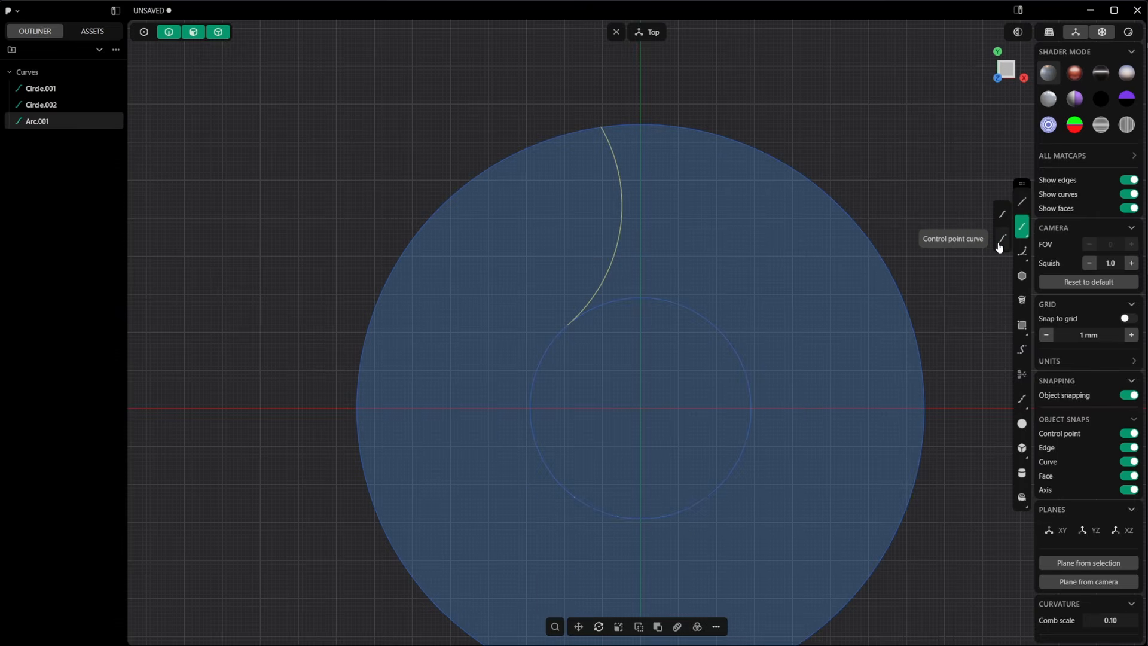
left_click(999, 244)
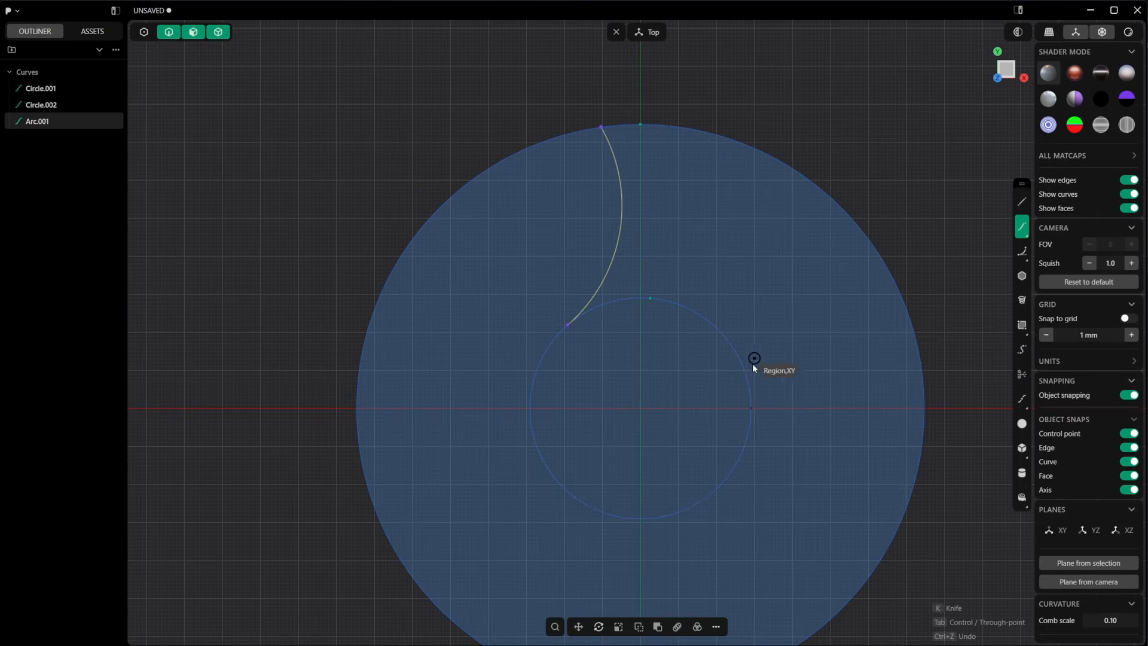
left_click(751, 408)
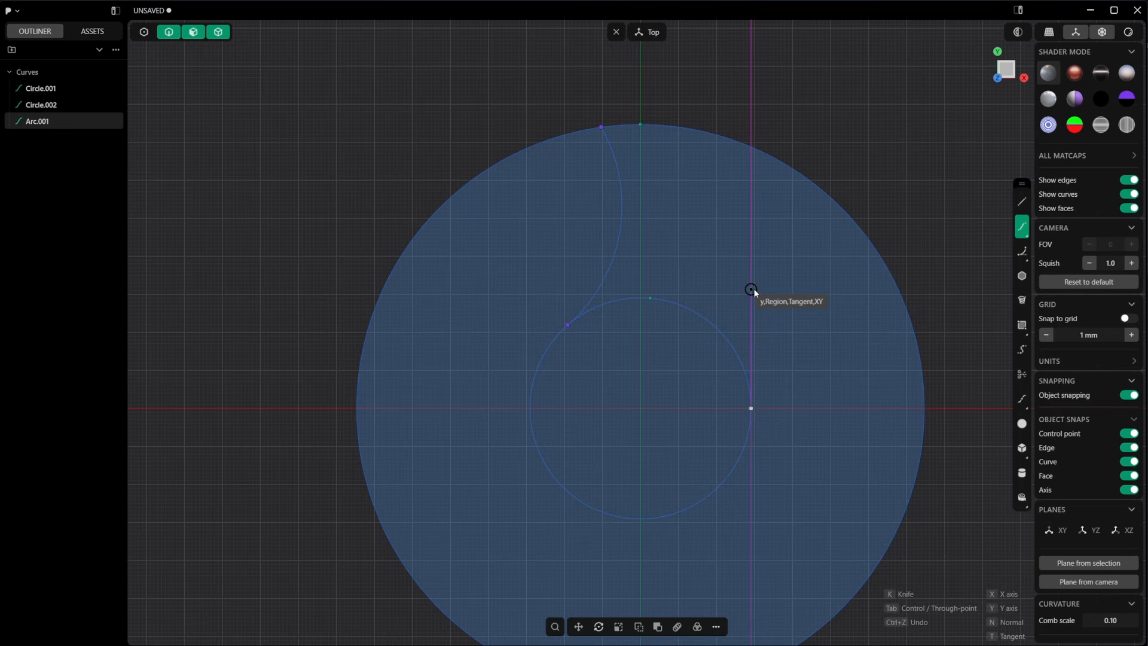
left_click(751, 285)
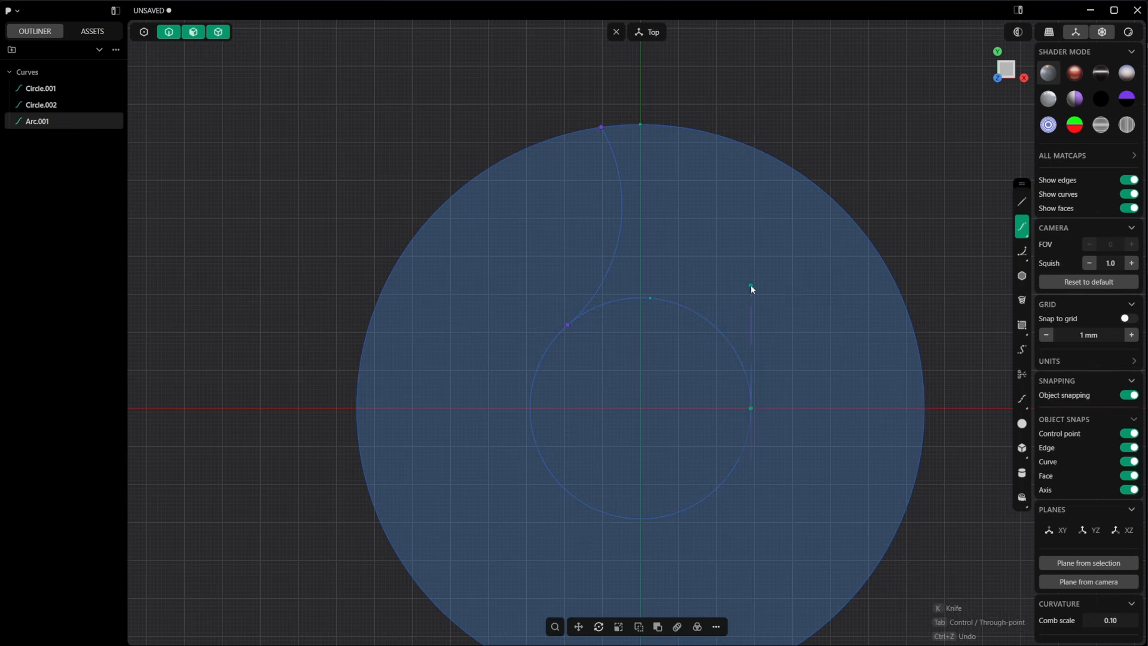
left_click(711, 186)
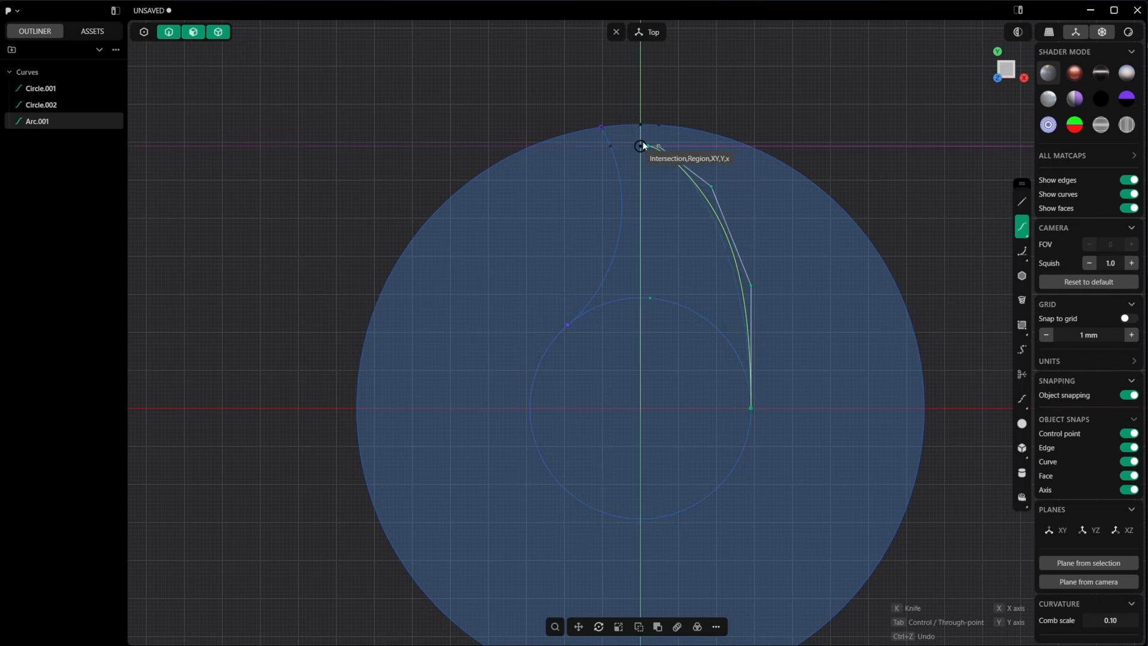
left_click(600, 127)
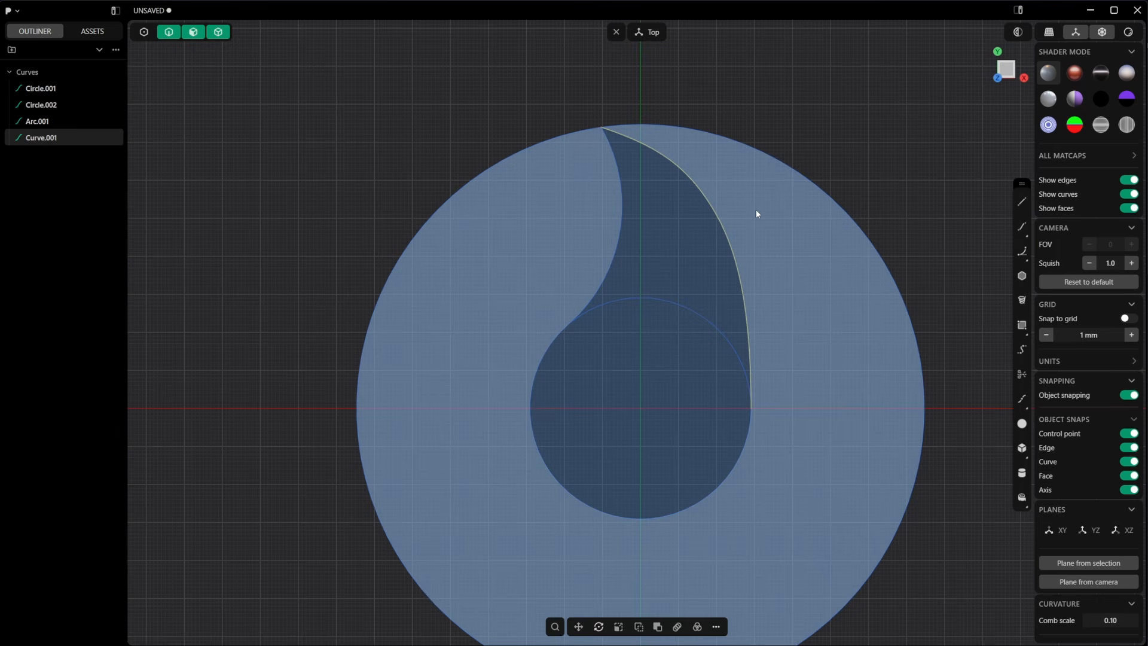
- Reshape the blade curve by moving its middle control point slightly down and to the right
scroll(710, 227, "up", 2)
key("1")
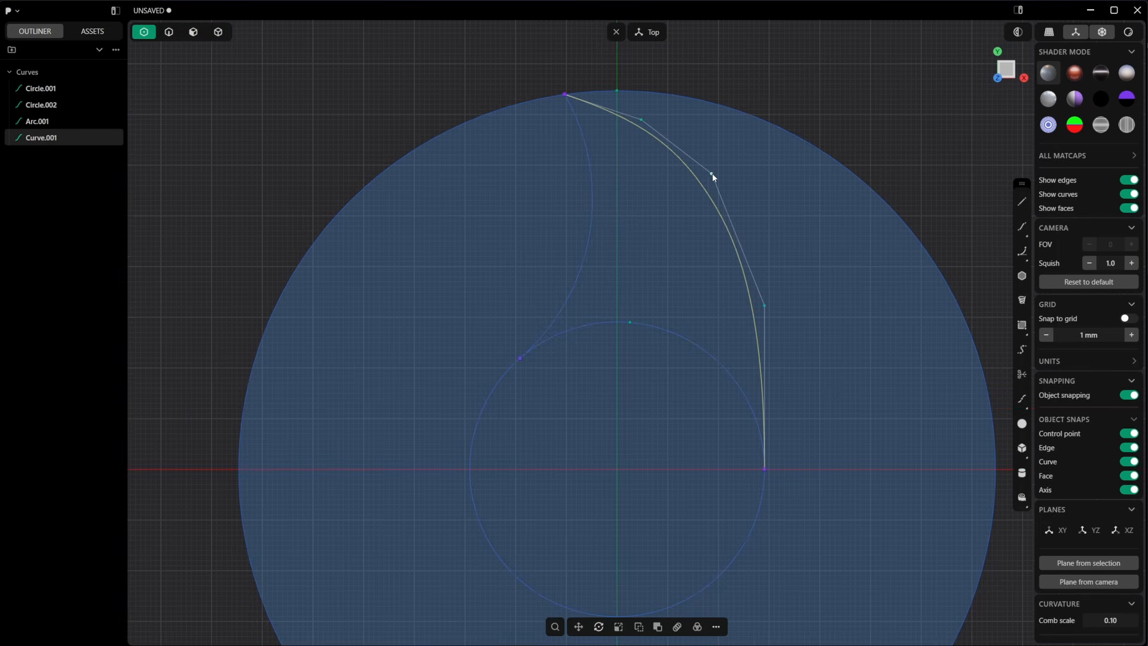
left_click_drag(713, 177, 724, 195)
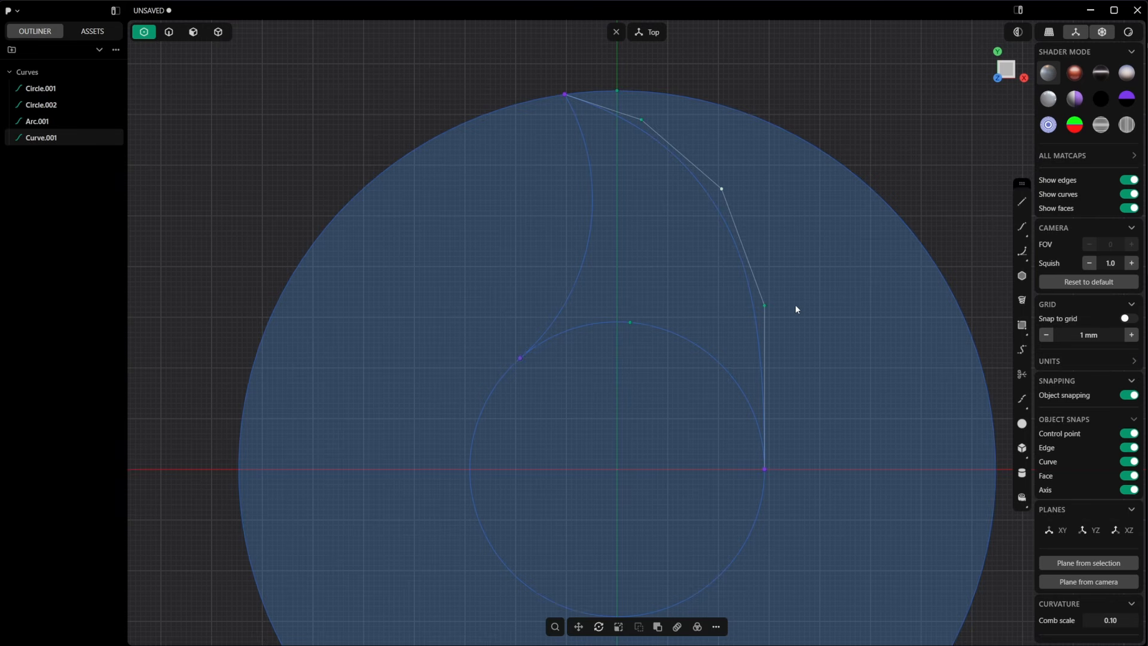
- Delete the outer construction circle
key("2")
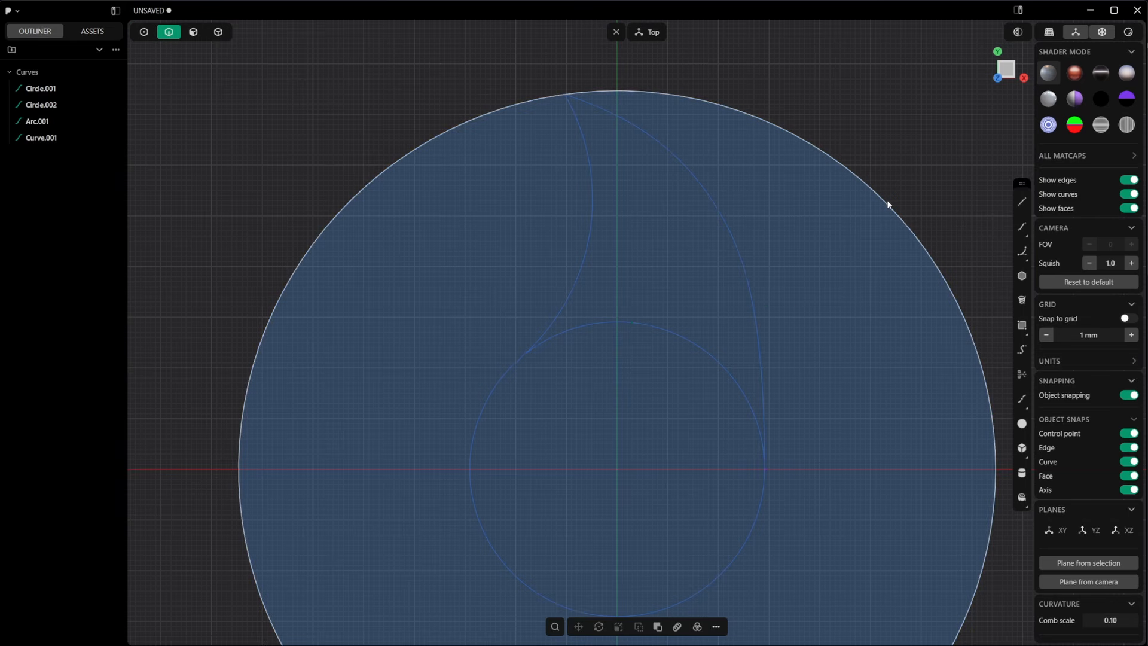
left_click(879, 214)
key("Delete")
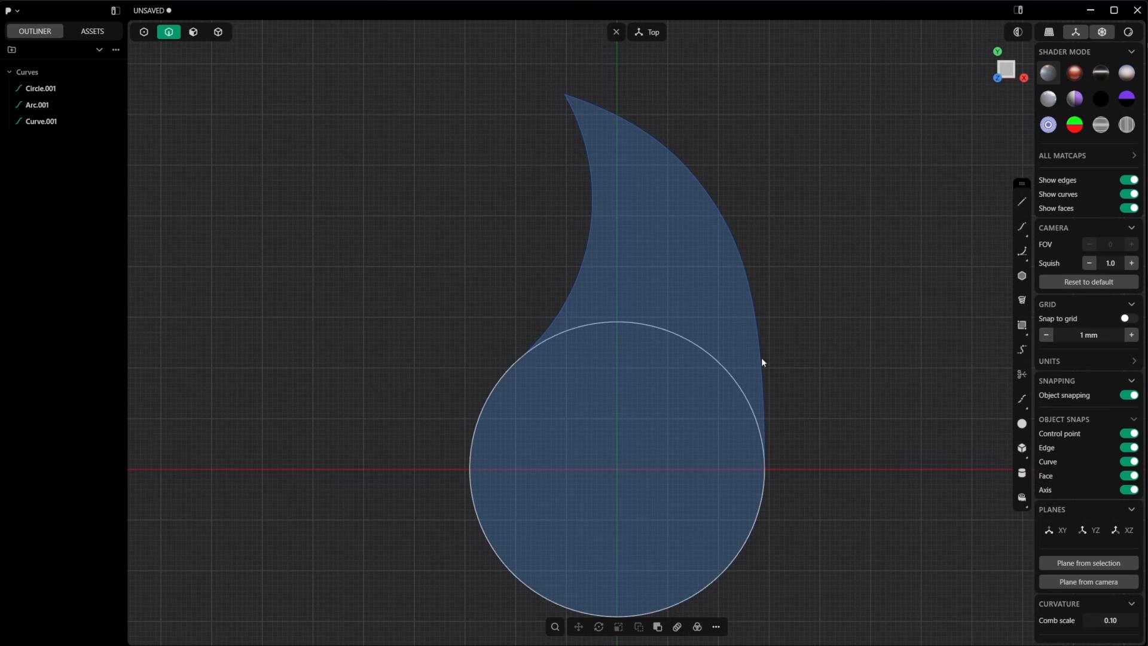
- Radial array the blade's arc and curve around the circle's center, with 4 copies over 360 degrees
left_click_drag(832, 179, 515, 265)
left_click(697, 626)
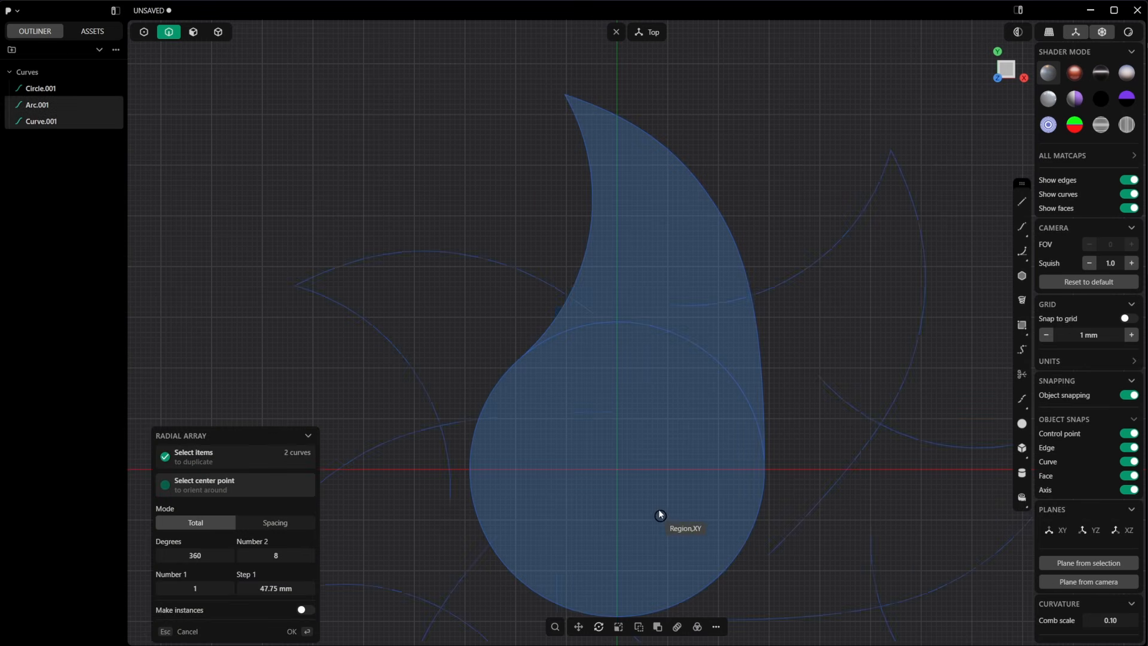
left_click(617, 470)
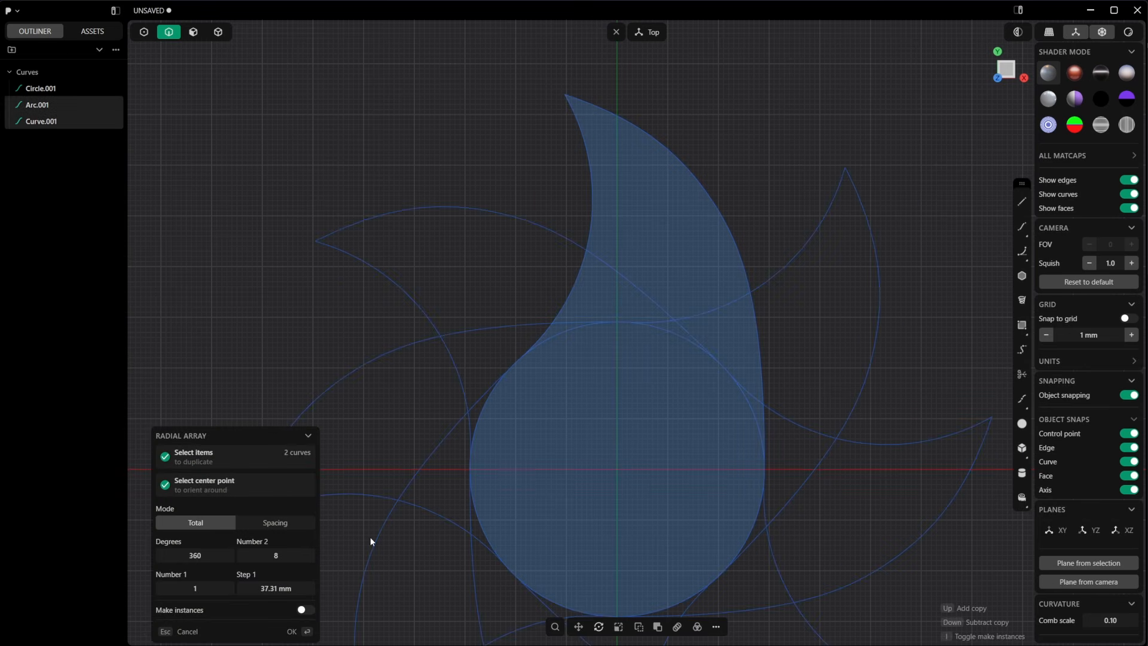
left_click(287, 556)
key("Return")
key("Return")
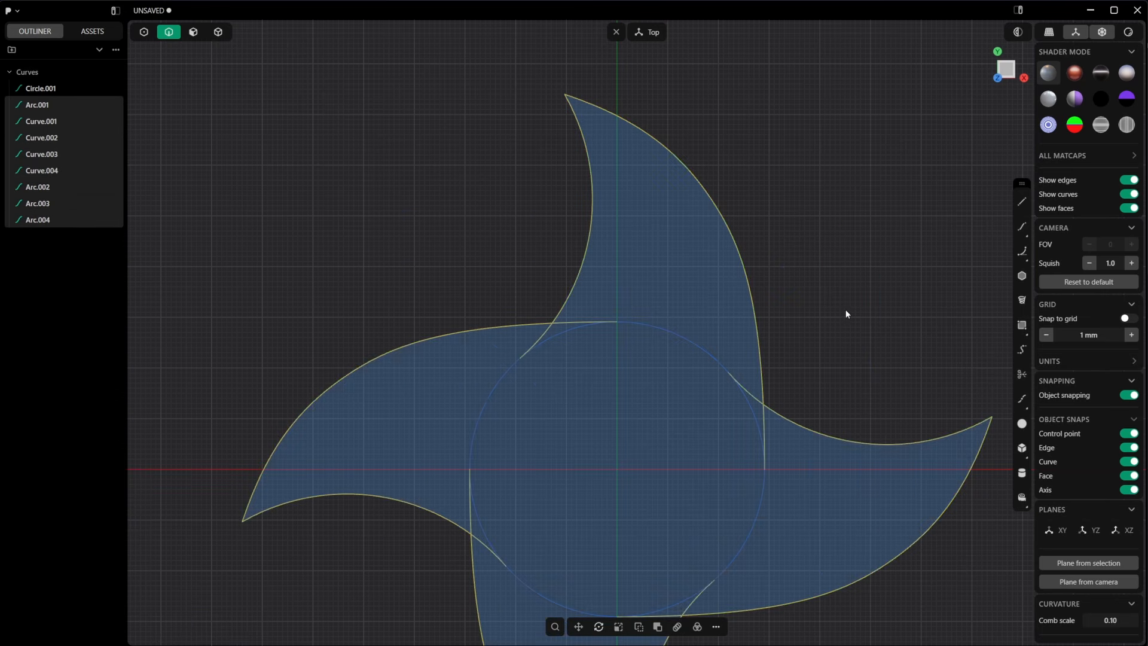
- Draw a tangent circle touching the upper blade's outer curve and the right blade's inner arc
left_click(1022, 251)
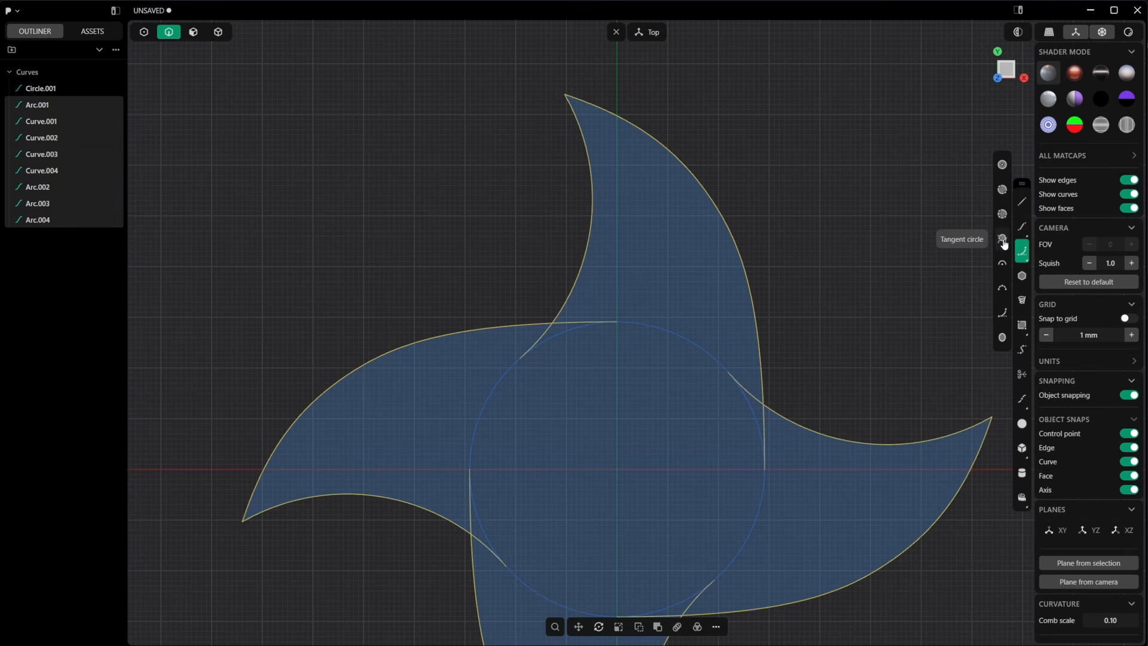
left_click(1003, 239)
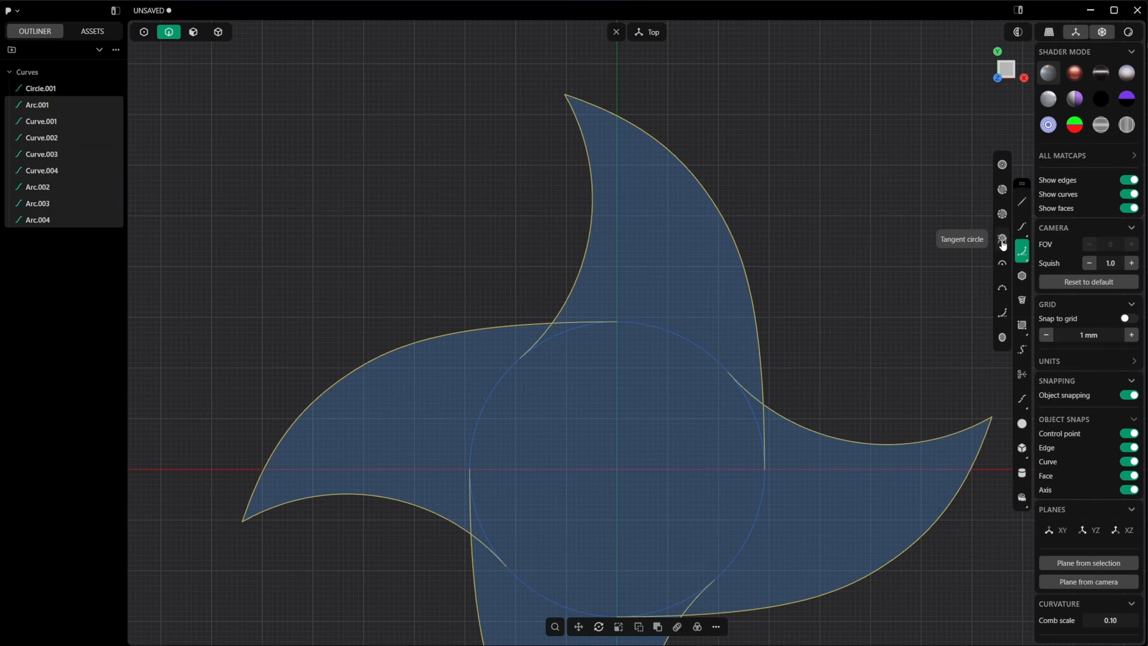
left_click(810, 430)
left_click(766, 350)
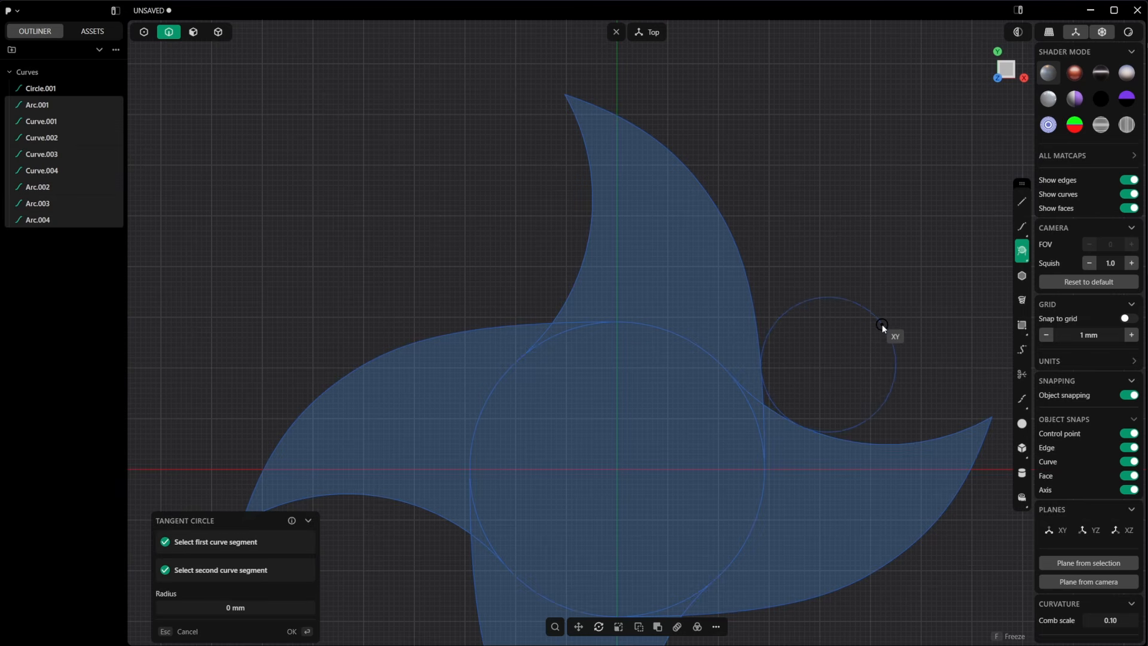
left_click(877, 328)
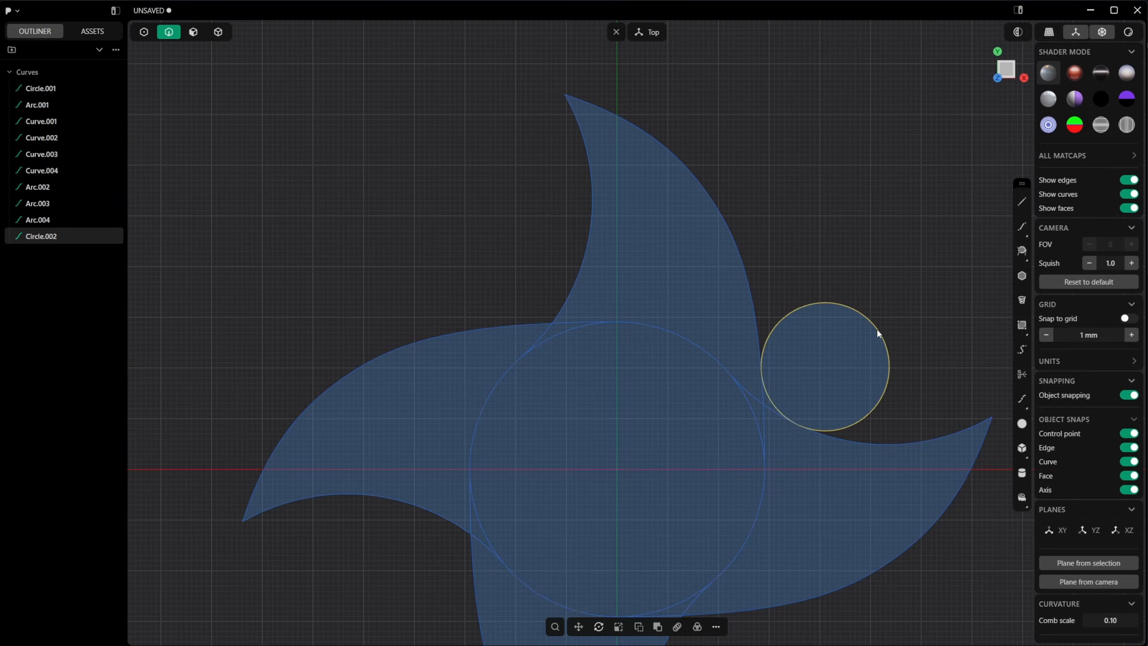
- Trim away the tangent circle's outer portion and the leftover curve ends at the corner, leaving a rounded blade junction
key("r")
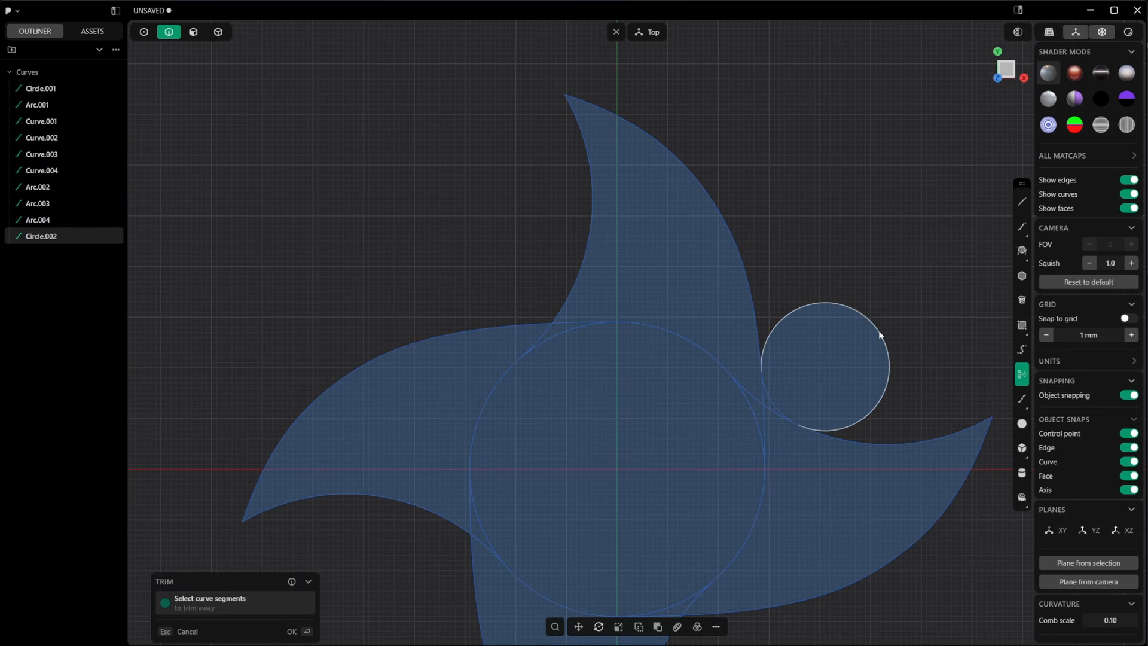
left_click(877, 329)
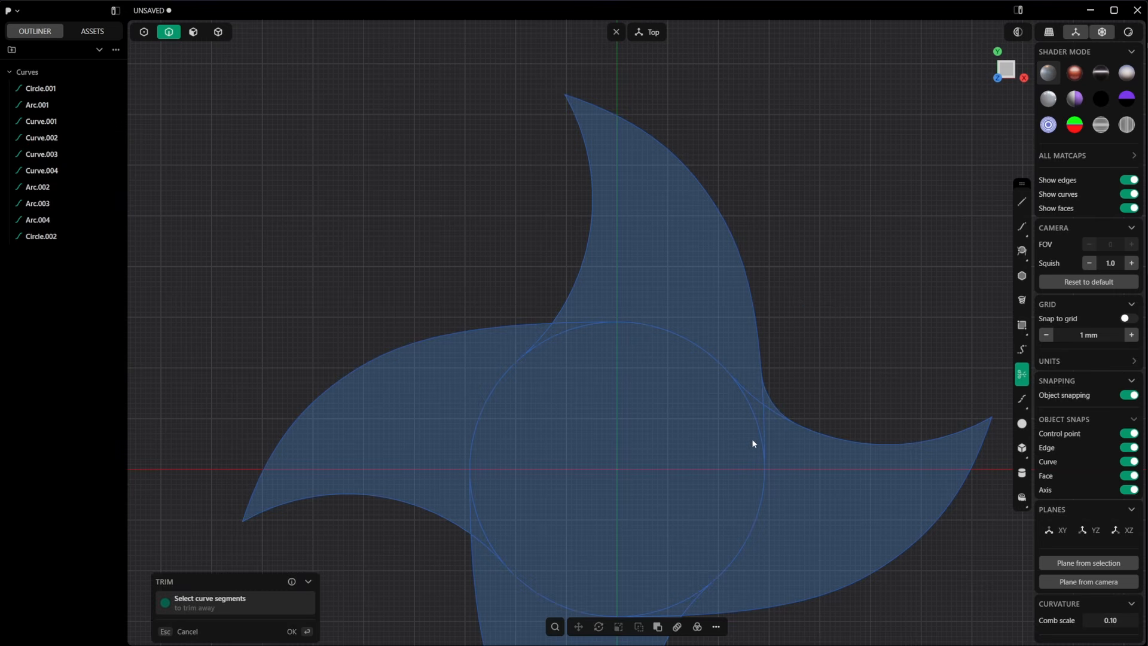
left_click(764, 402)
key("Escape")
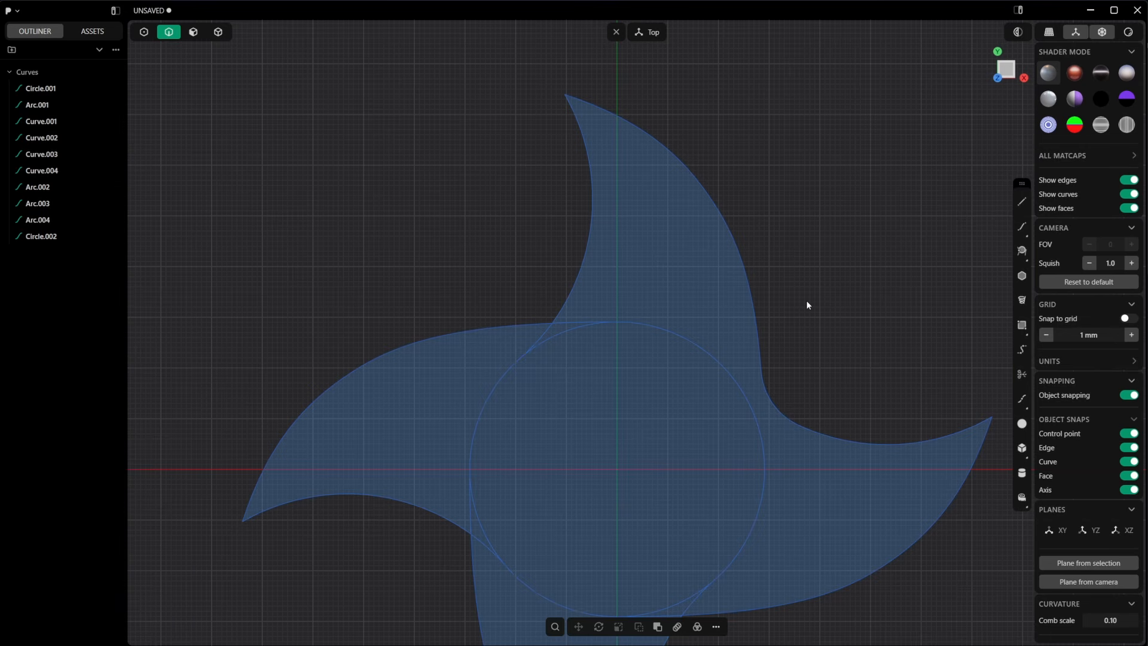
- Delete the hub circle and the other blade curves, keeping only the rounded junction and the two curves it joins
scroll(809, 309, "down", 3)
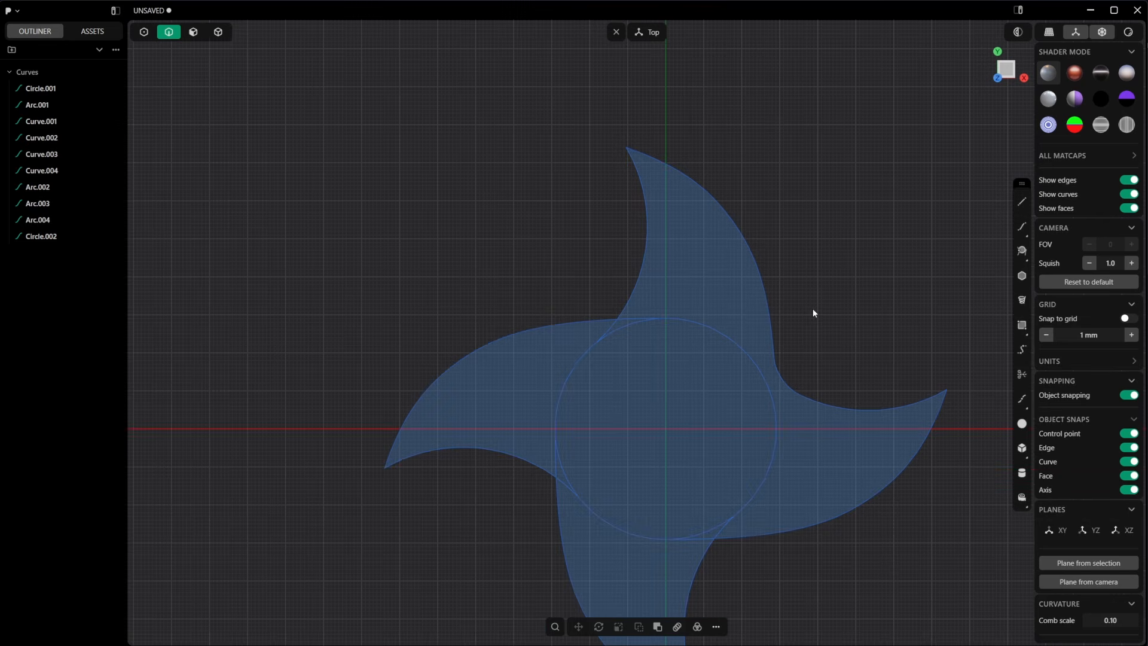
left_click_drag(747, 258, 461, 589)
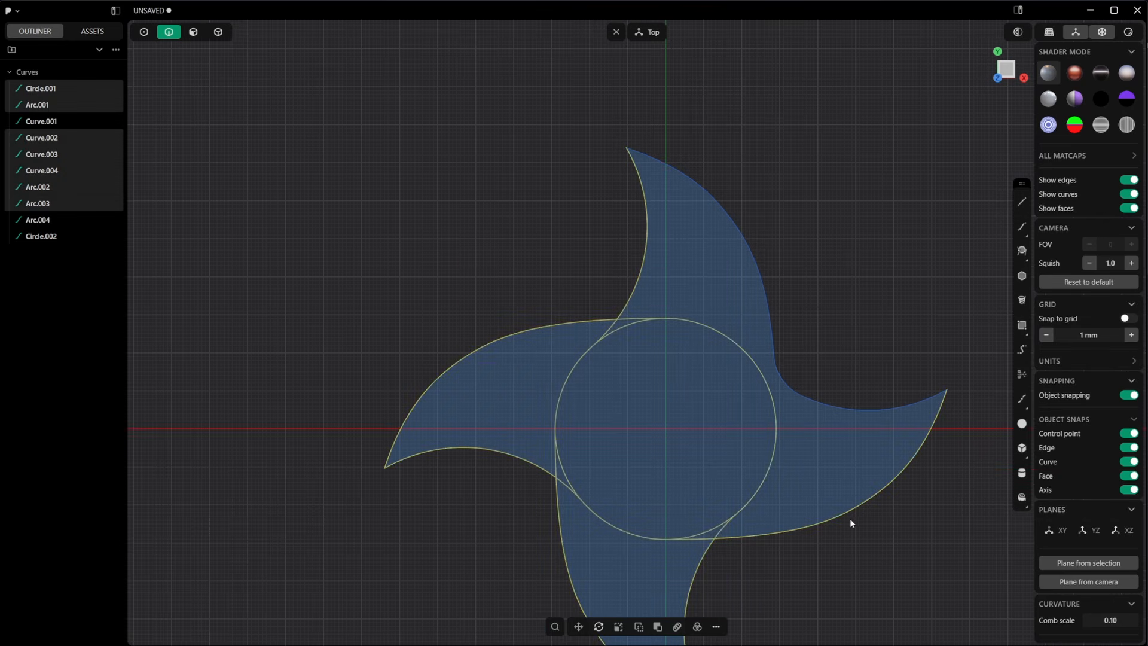
key("Delete")
- Radial array the three remaining curves around the origin, with 4 copies over 360 degrees
left_click_drag(944, 153, 668, 443)
left_click(697, 627)
left_click(667, 427)
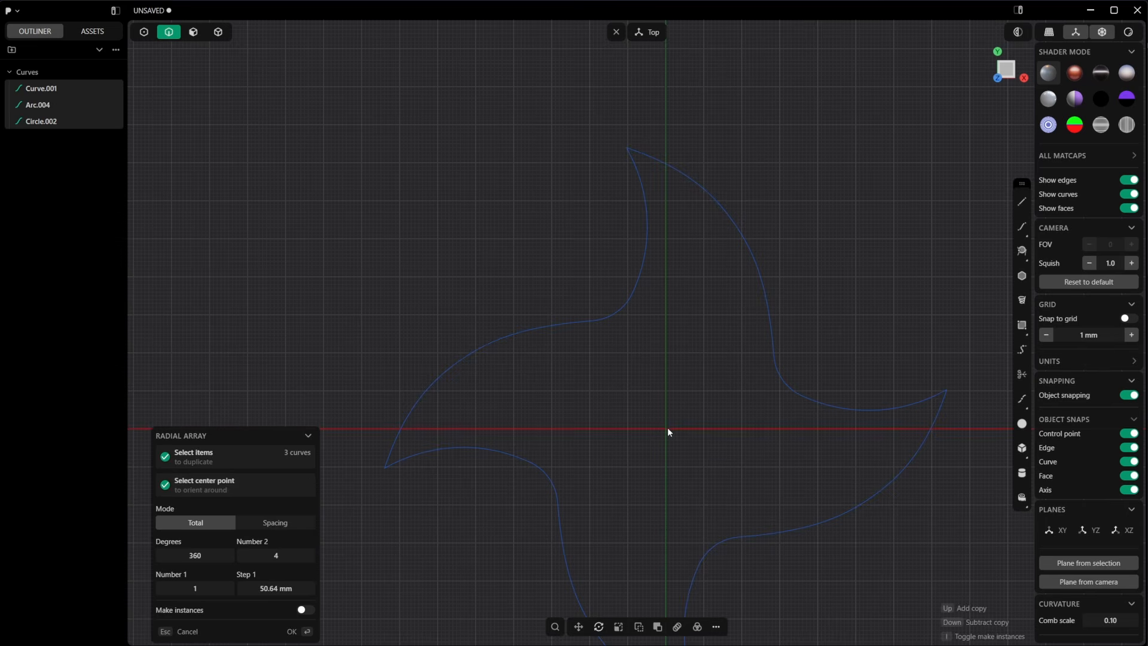
key("Return")
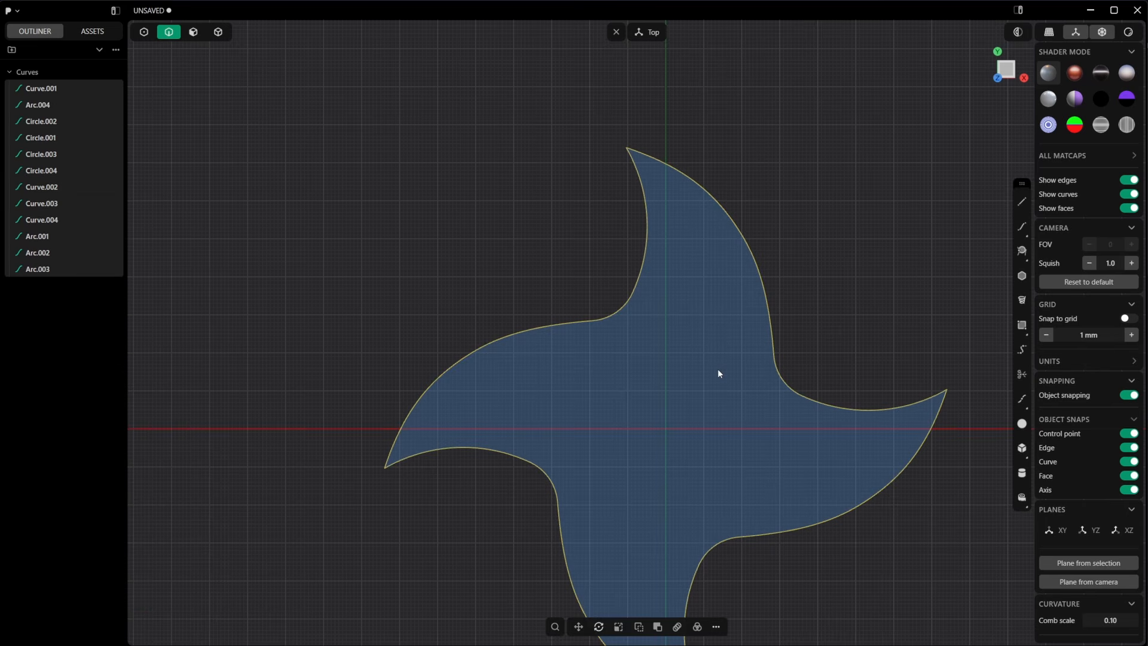
- Draw a control-point curve inside the upper blade, from the rounded junction's end at the right blade to a point on the upper blade's inner arc near the tip
left_click(1022, 227)
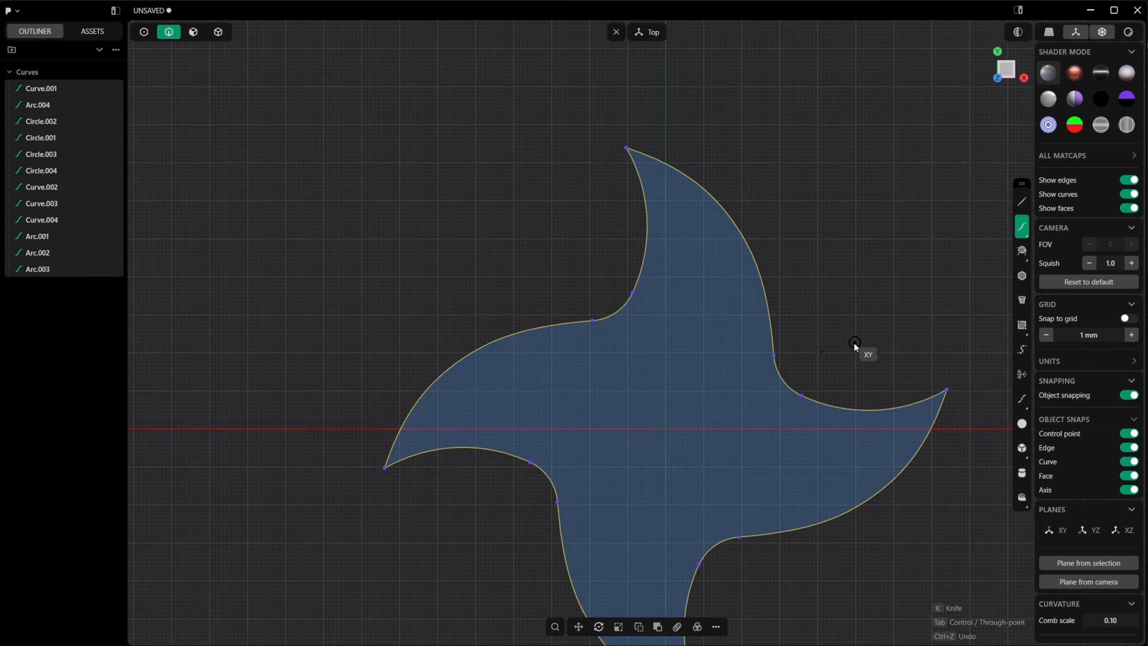
left_click(801, 396)
left_click(801, 395)
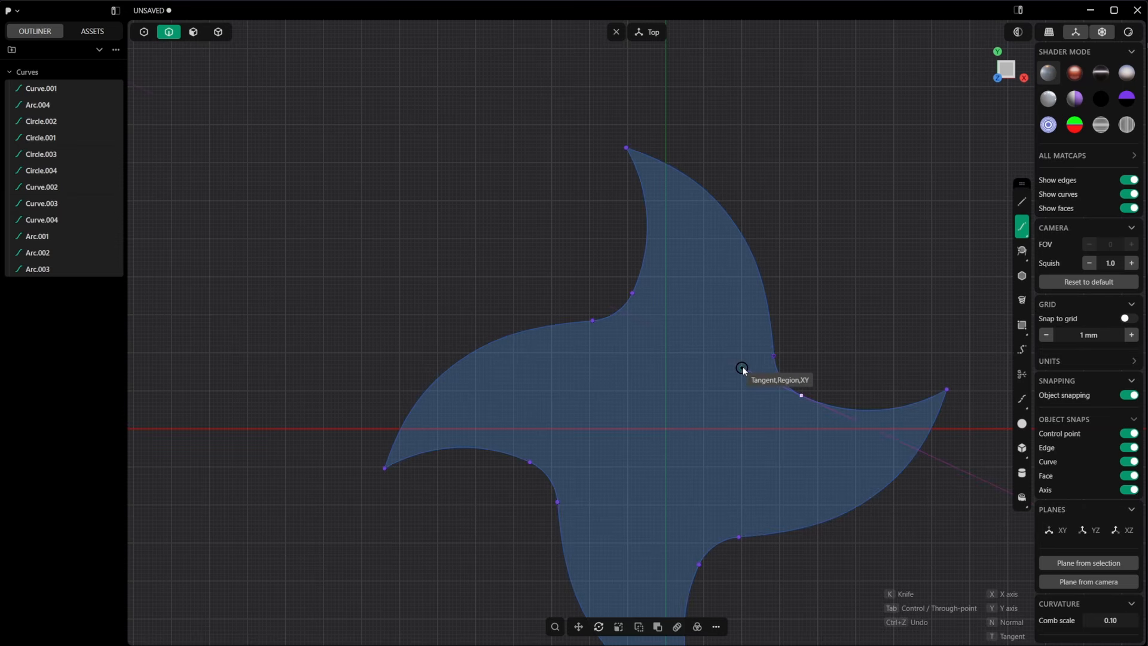
left_click(742, 368)
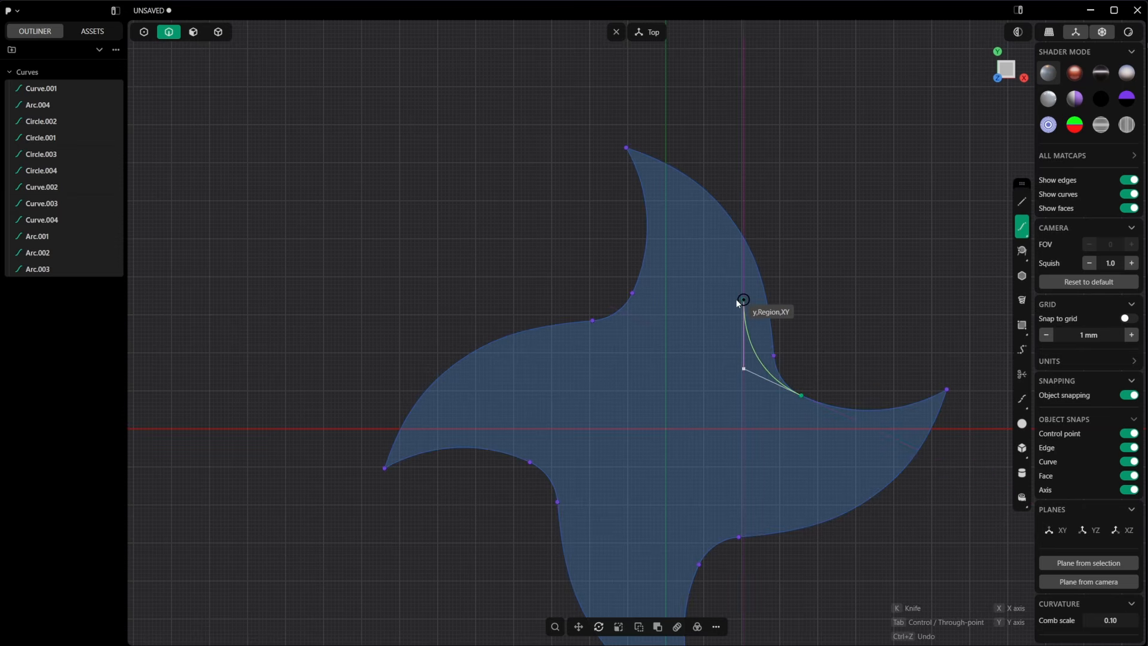
left_click(743, 299)
left_click(715, 234)
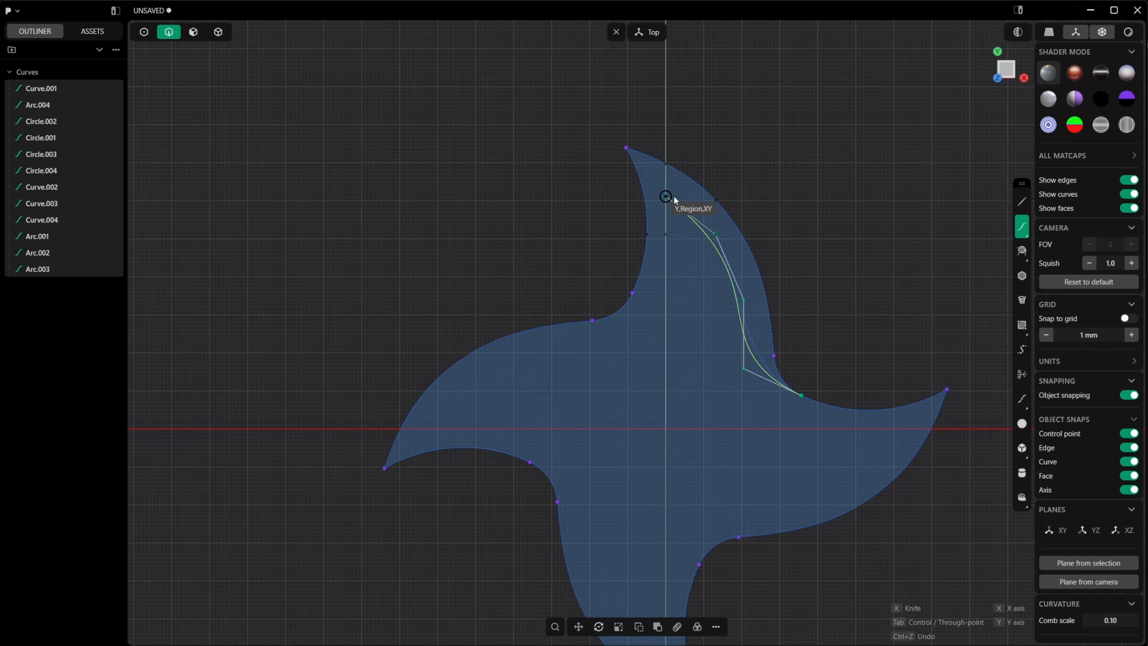
left_click(676, 195)
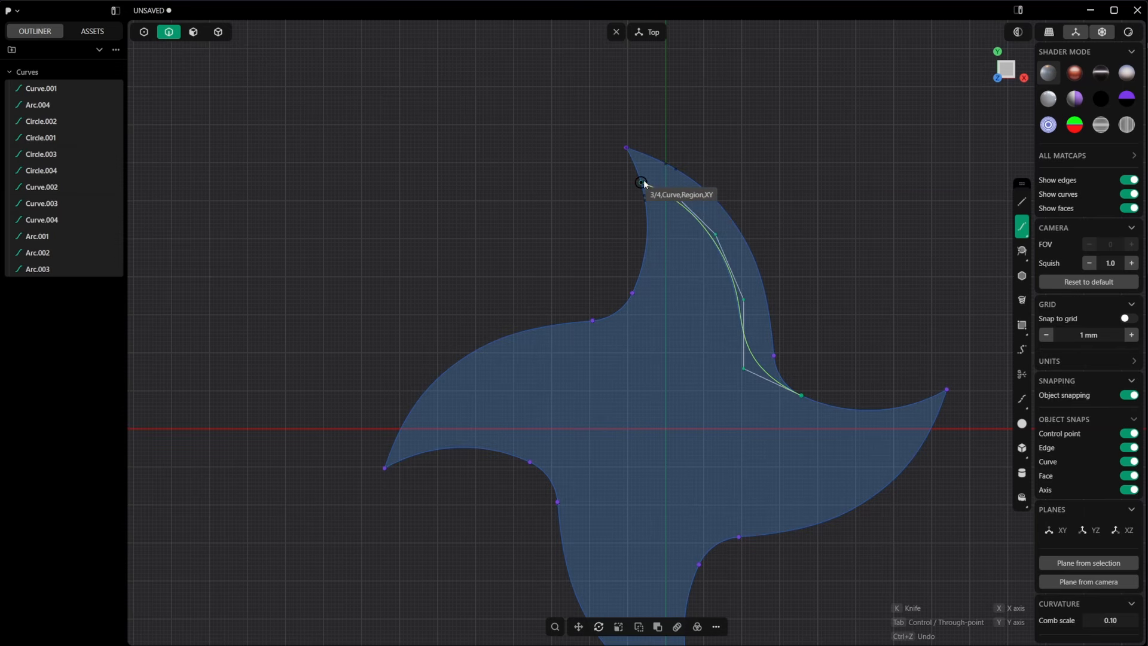
left_click(641, 182)
right_click(642, 182)
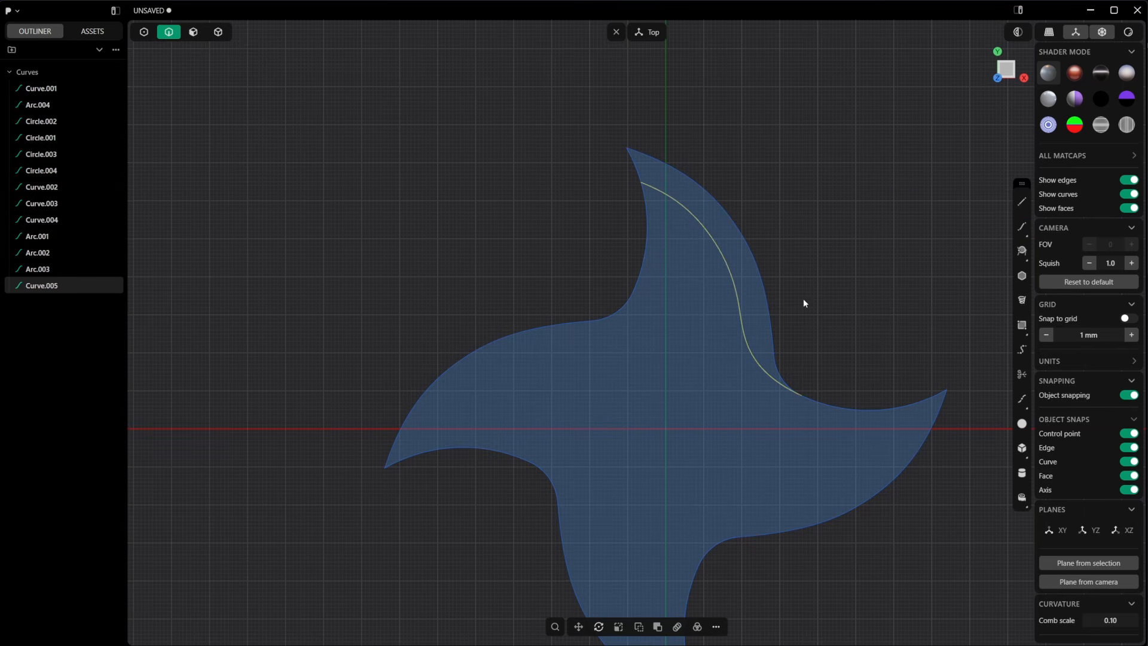
- Duplicate the upper blade's inner arc in place and trim off the tip portion of one copy at the new curve
scroll(741, 233, "up", 3)
scroll(761, 310, "down", 2)
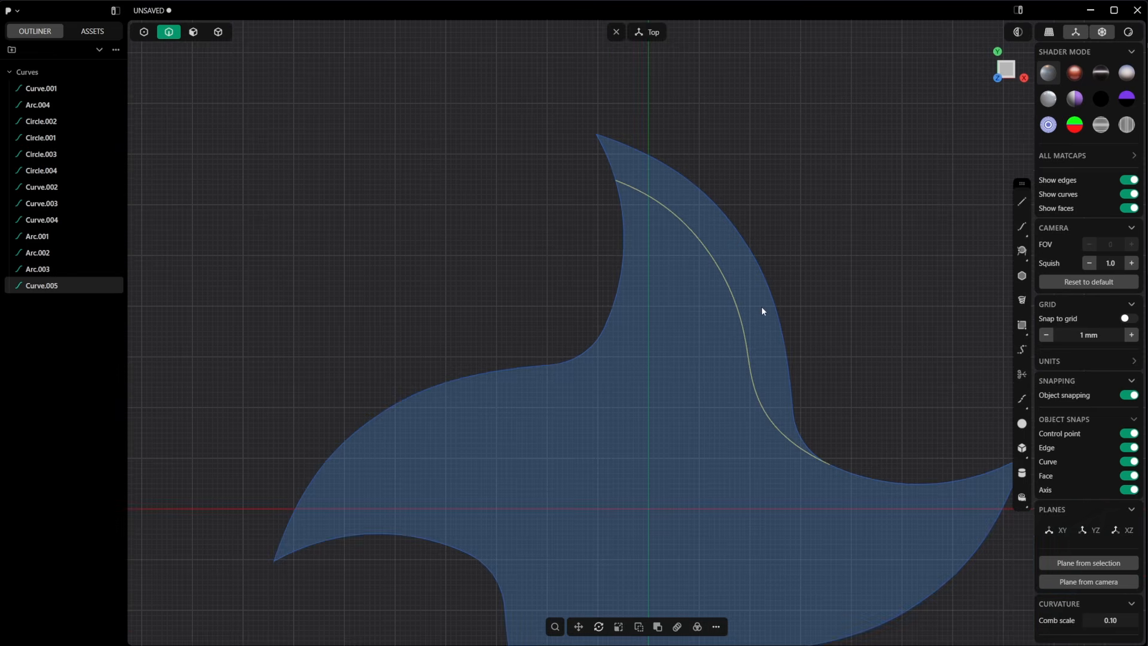
middle_click_drag(783, 221, 653, 416)
left_click(582, 312)
left_click(590, 293)
key("shift+d")
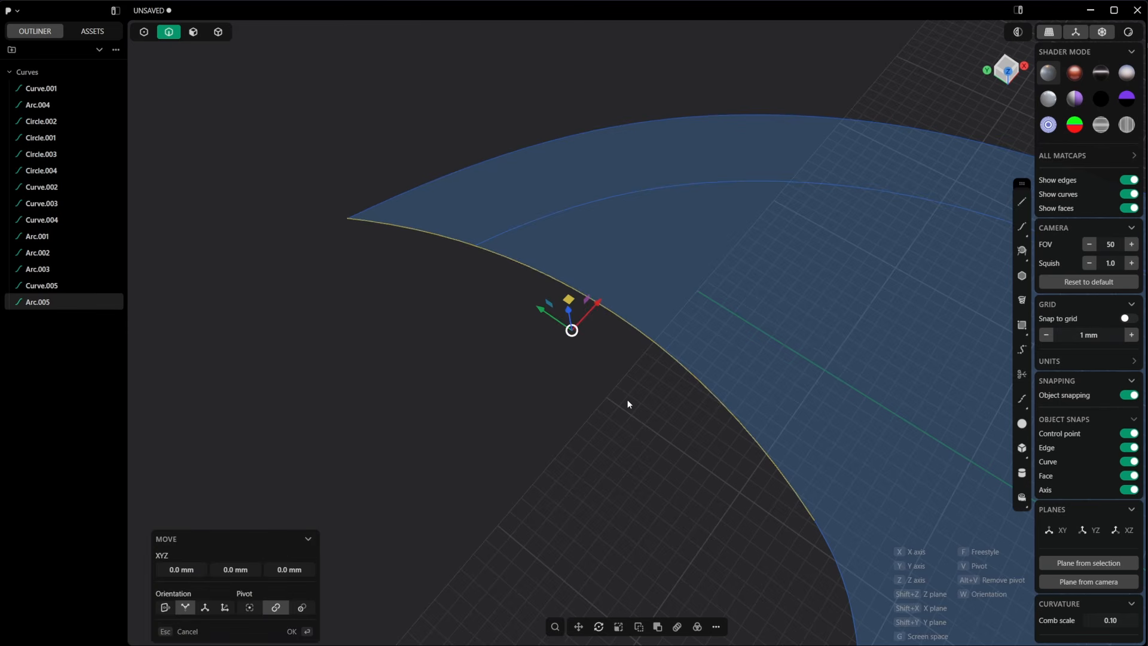
right_click(626, 400)
left_click(590, 402)
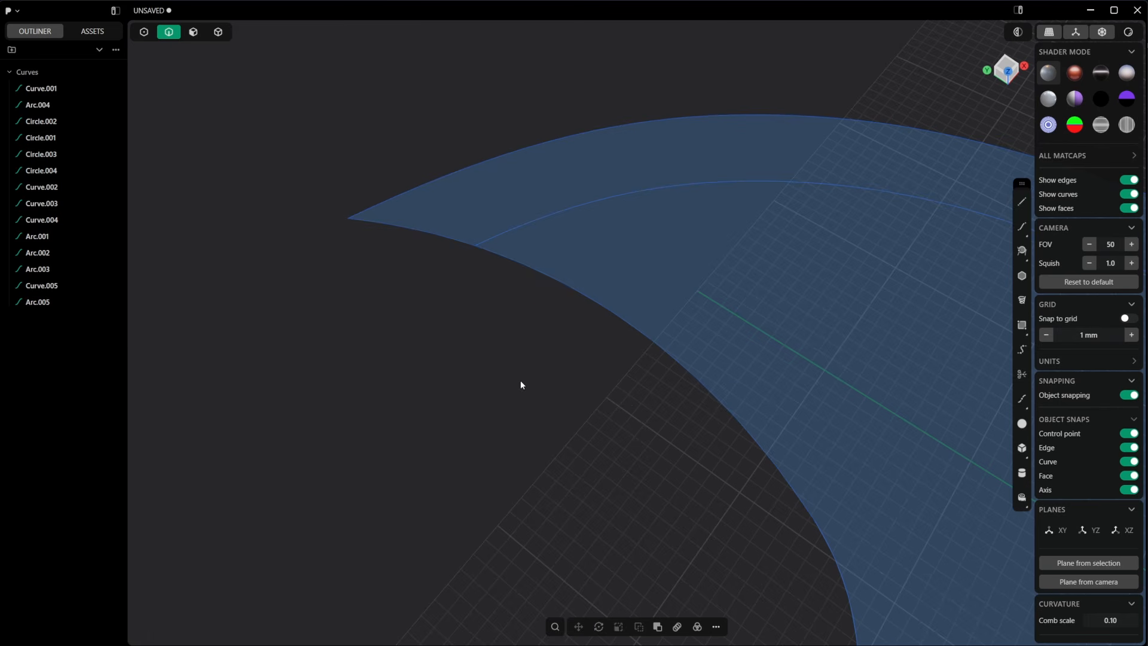
key("t")
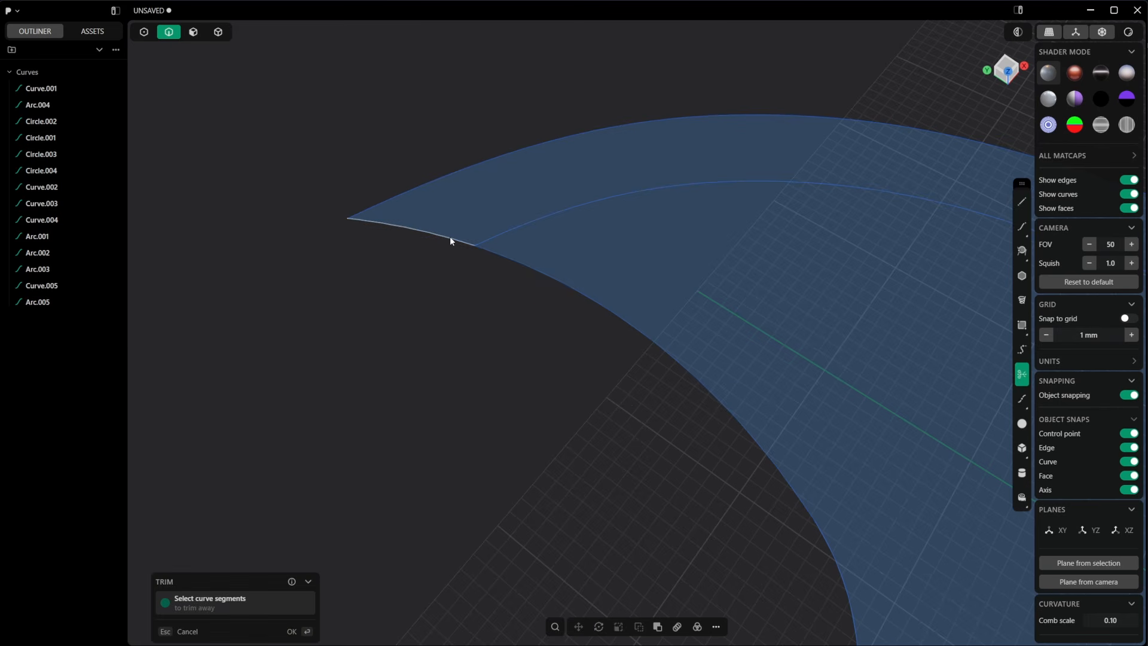
left_click(449, 237)
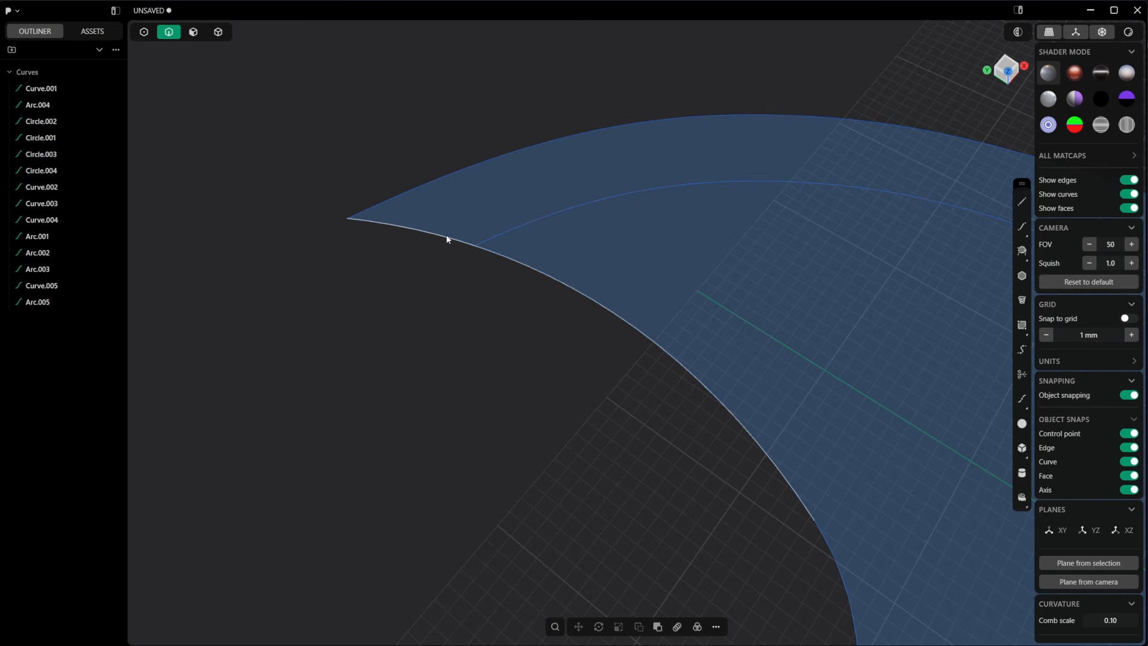
- Move the trimmed inner arc and the new inner curve straight up along Z, above the flat profile
left_click(543, 273)
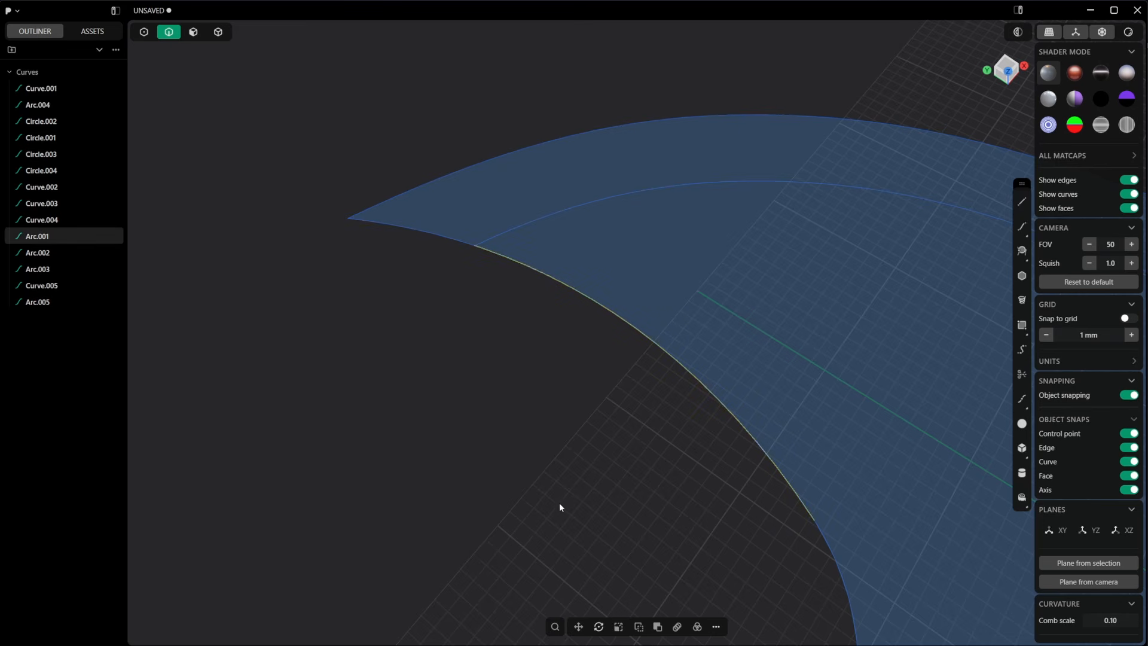
left_click(721, 182)
middle_click_drag(721, 182, 680, 328)
key("g")
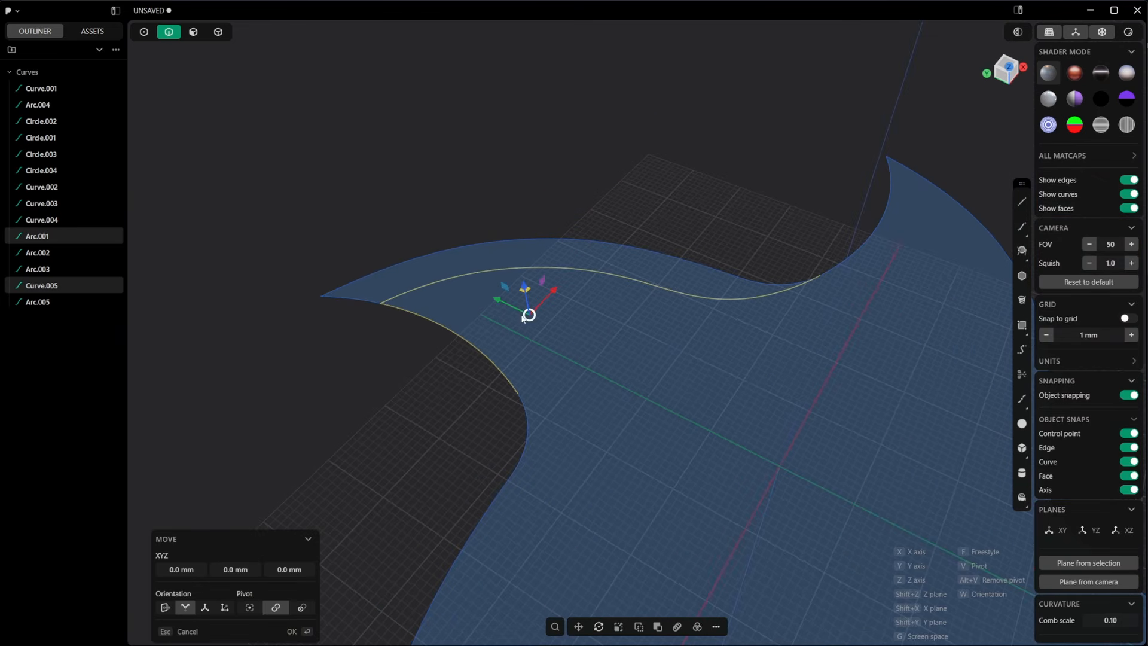
left_click_drag(526, 292, 522, 271)
middle_click_drag(522, 271, 562, 230)
left_click_drag(528, 229, 540, 215)
key("Return")
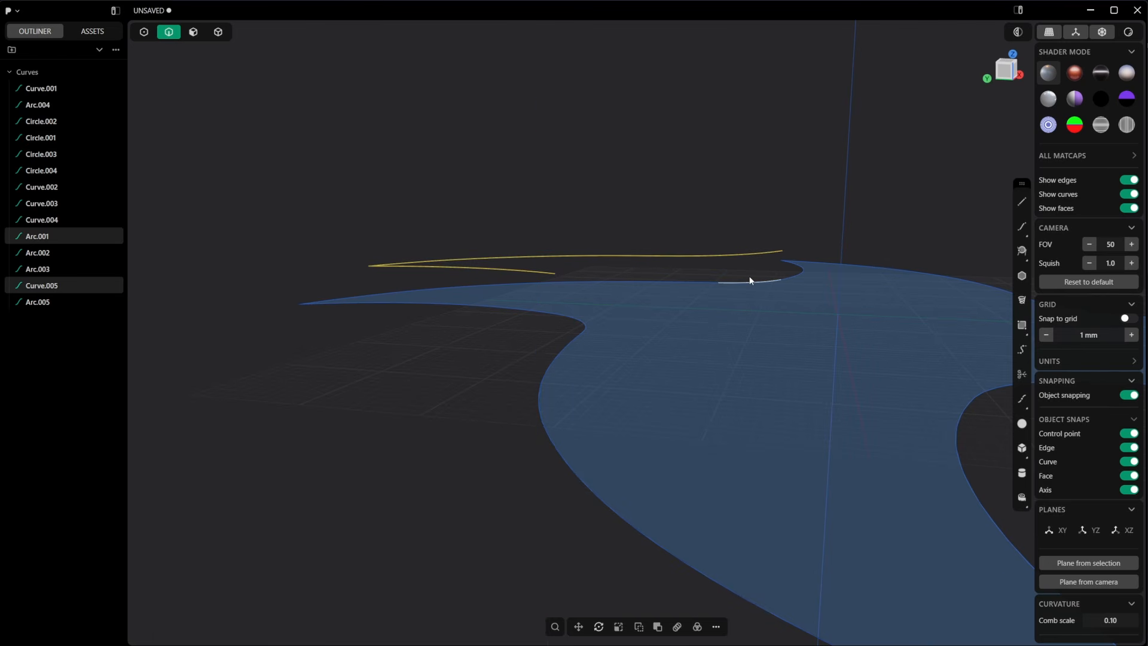
- Draw a vertical line from the raised arc's inner end down to the matching end of the blade's inner arc
left_click(829, 222)
left_click(1022, 201)
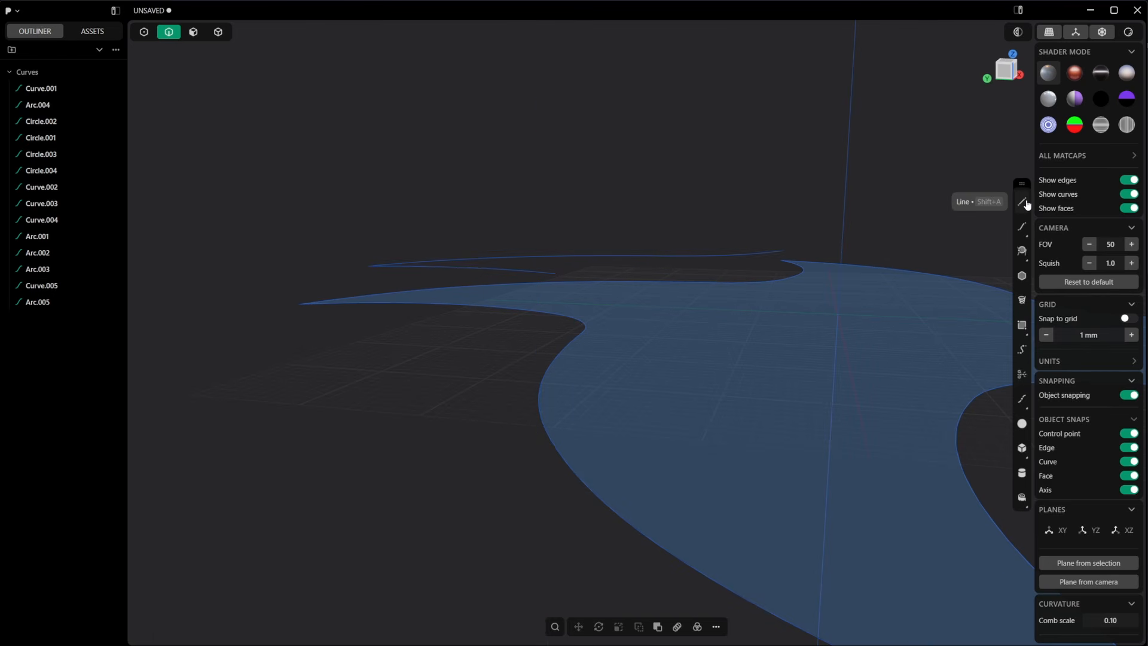
middle_click_drag(633, 292, 725, 410)
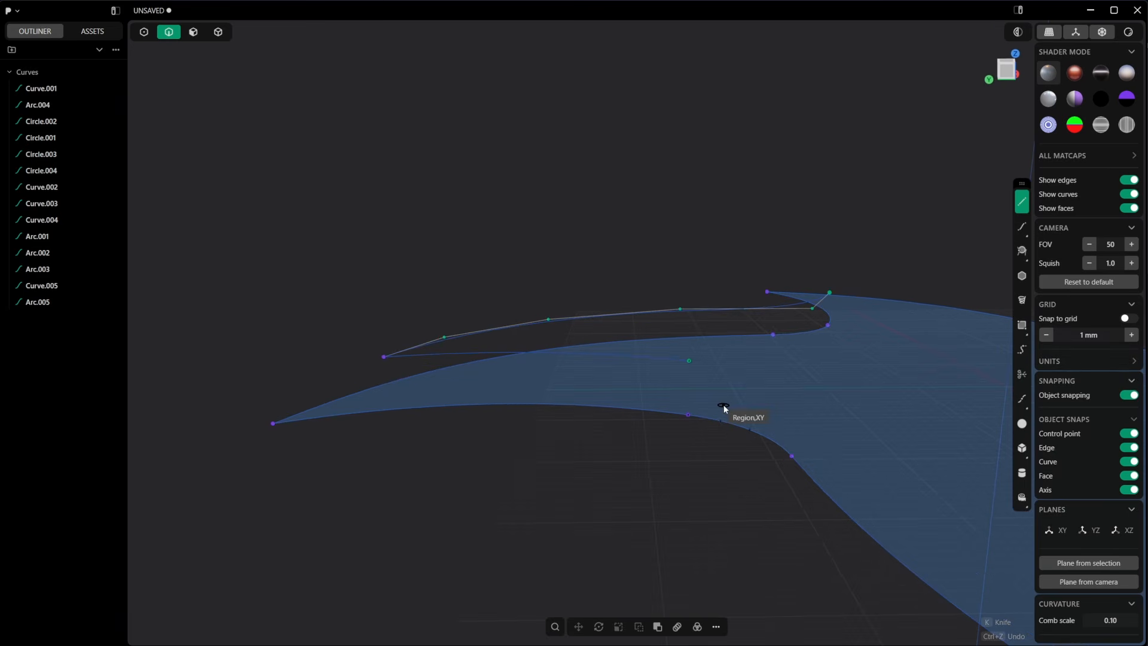
left_click(689, 361)
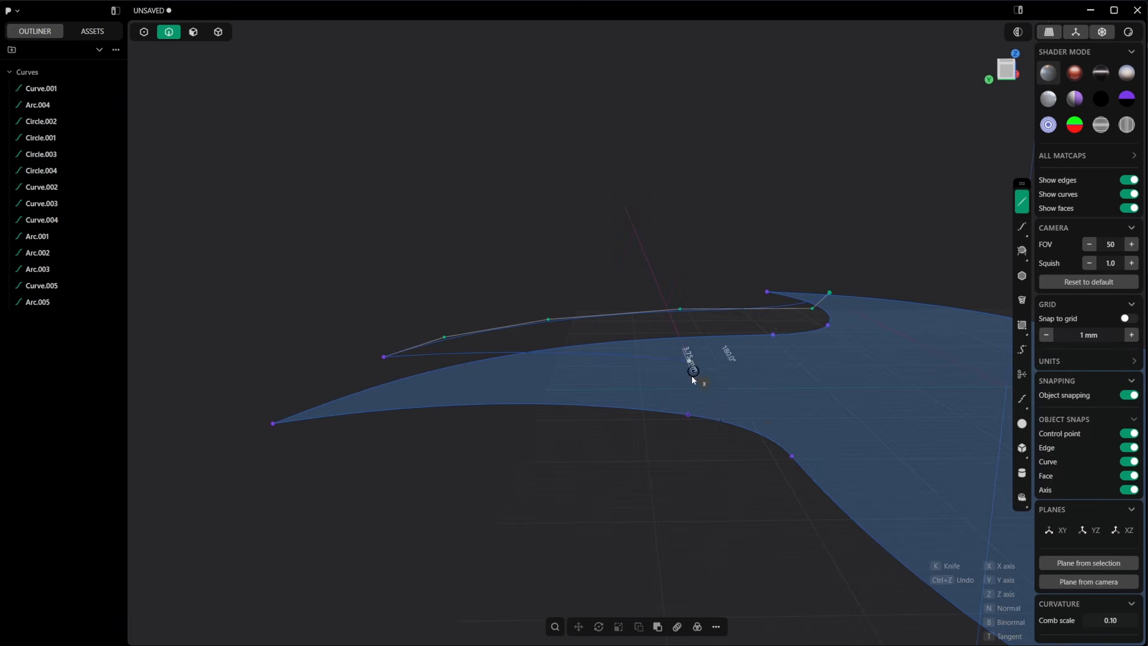
left_click(687, 418)
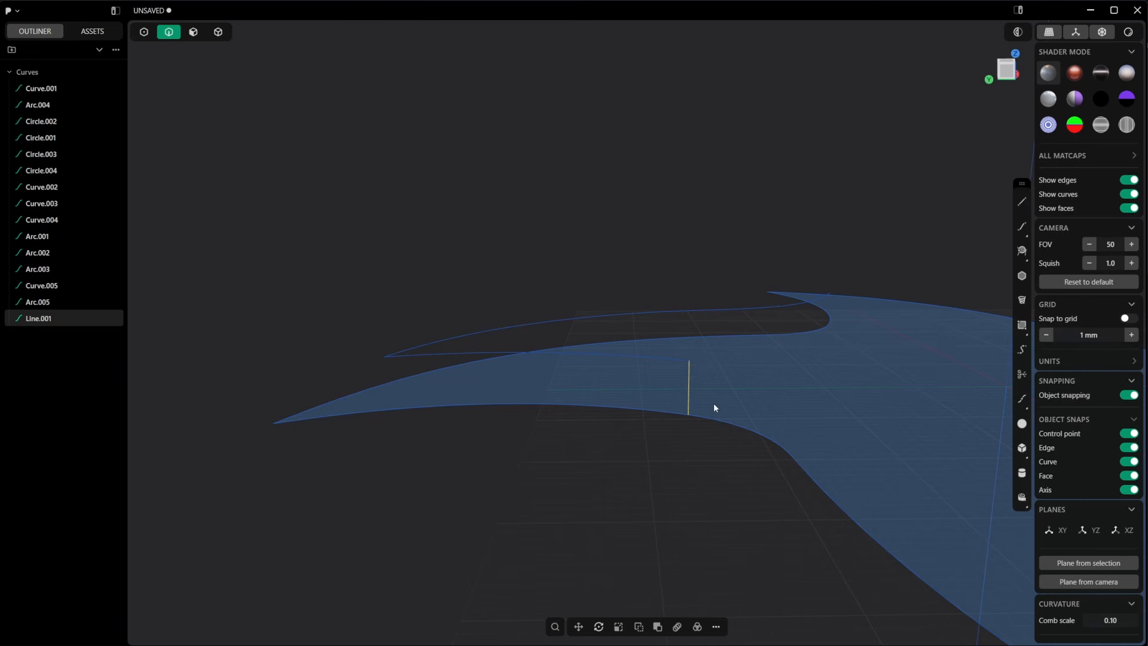
- Draw lines connecting the raised curves' tip to the blade tip and the raised curve's other end to the rounded junction's end below
left_click(1022, 201)
left_click(383, 356)
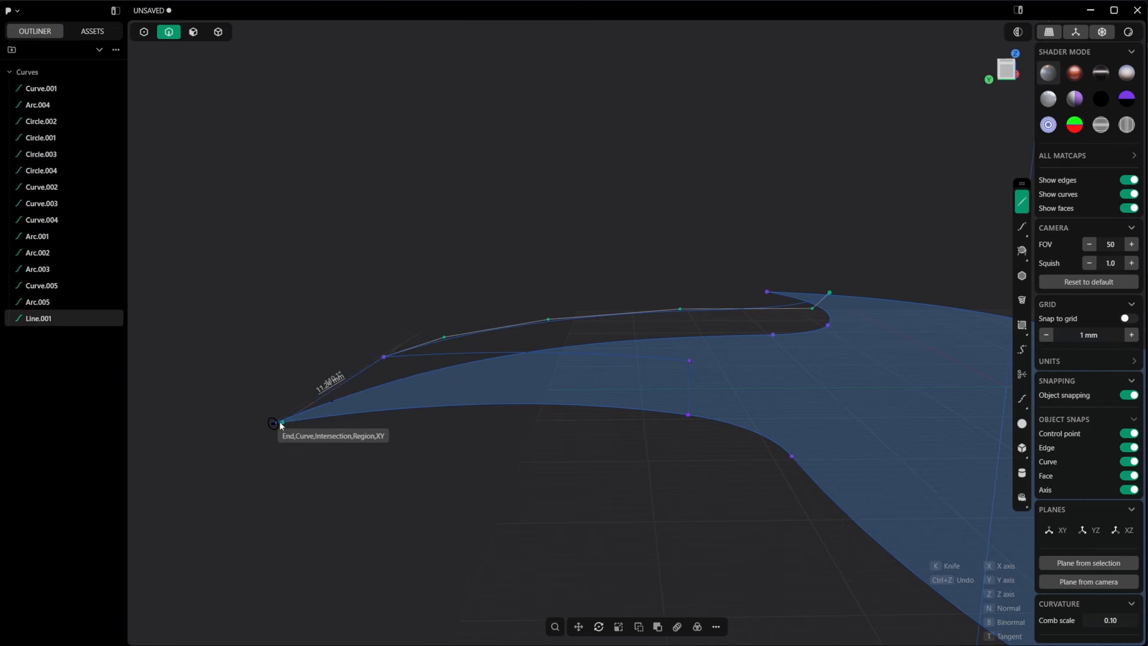
left_click(275, 424)
left_click(1022, 201)
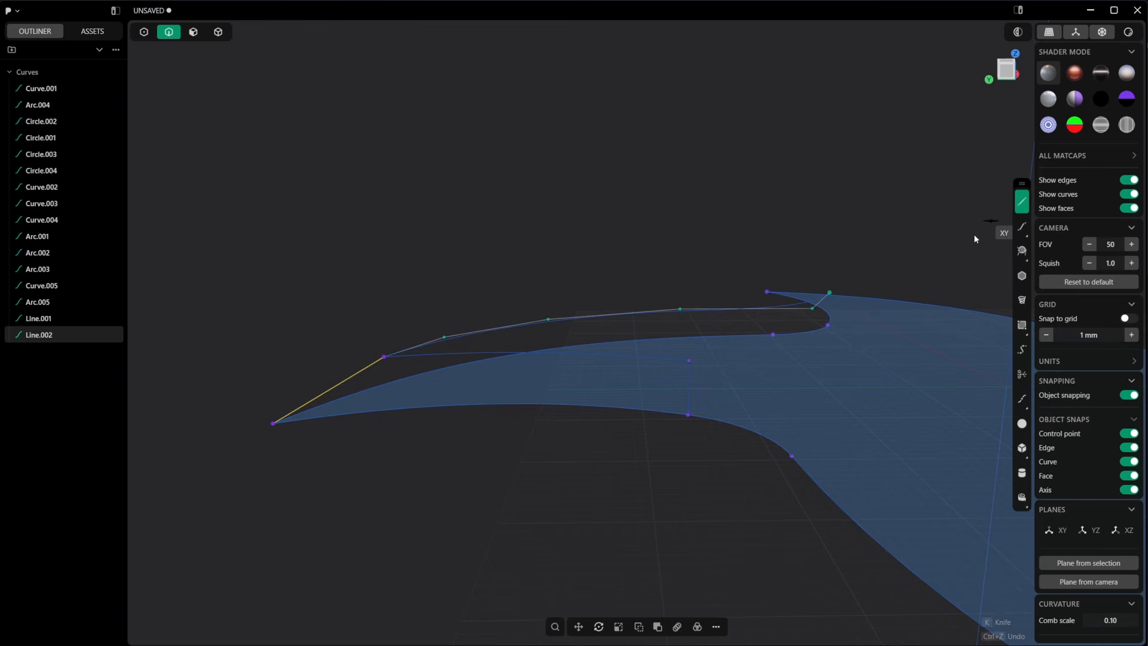
middle_click_drag(973, 234, 766, 338)
left_click(758, 325)
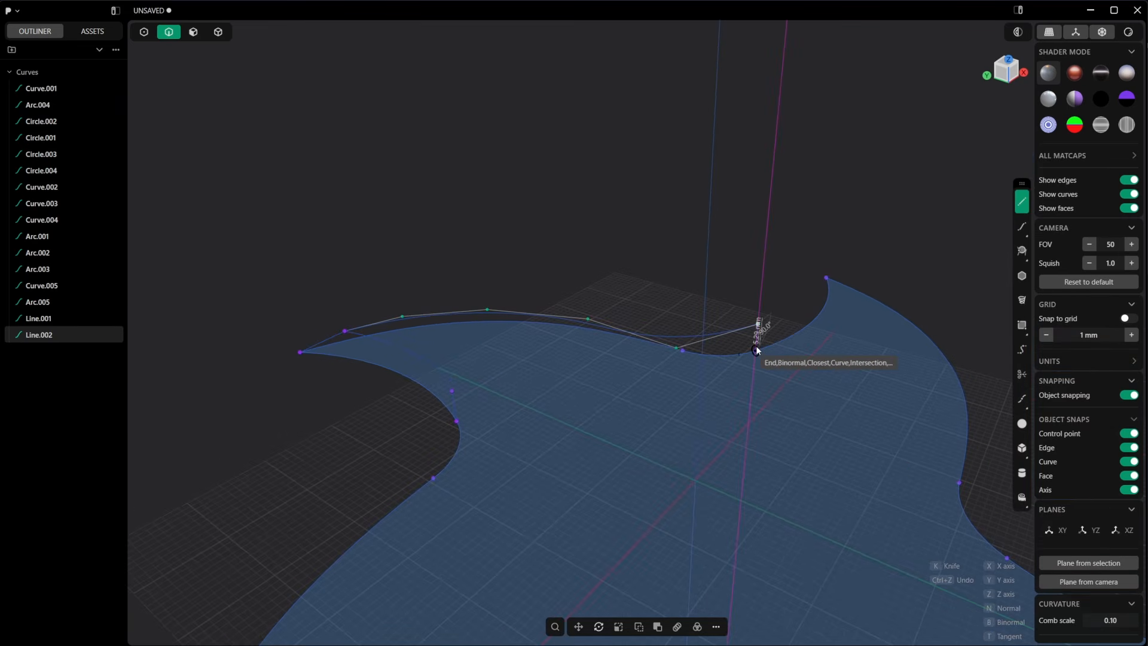
left_click(781, 307)
- Join the upper blade's outer curve with the adjoining rounded junction curve into one curve
middle_click_drag(781, 304, 676, 245)
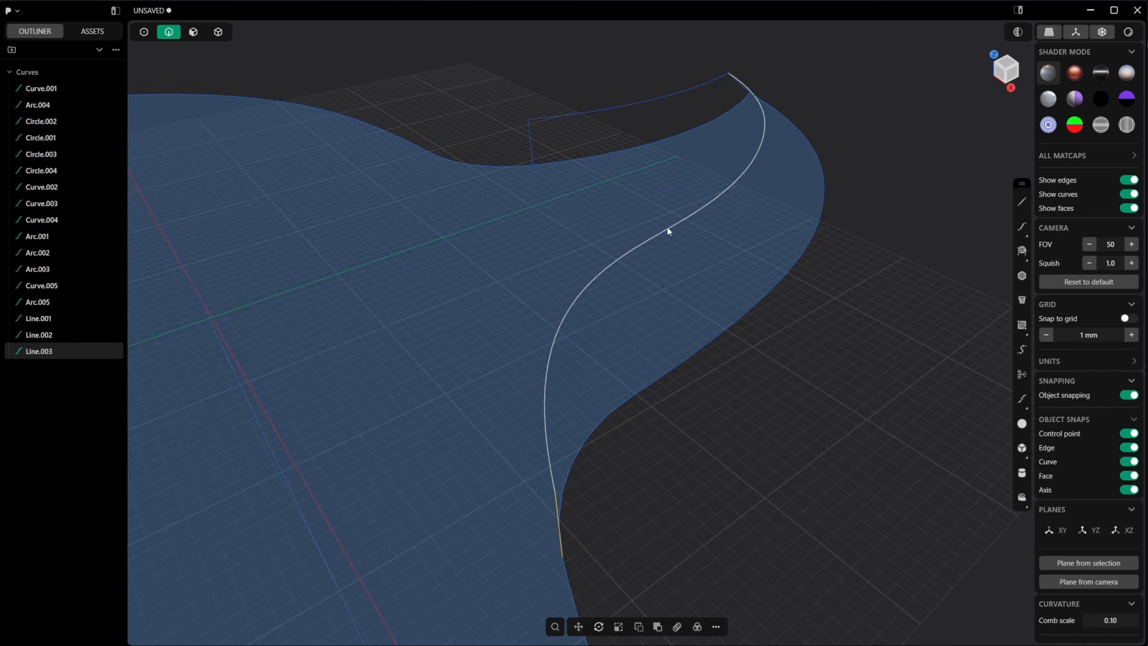
left_click(668, 227)
left_click(759, 304)
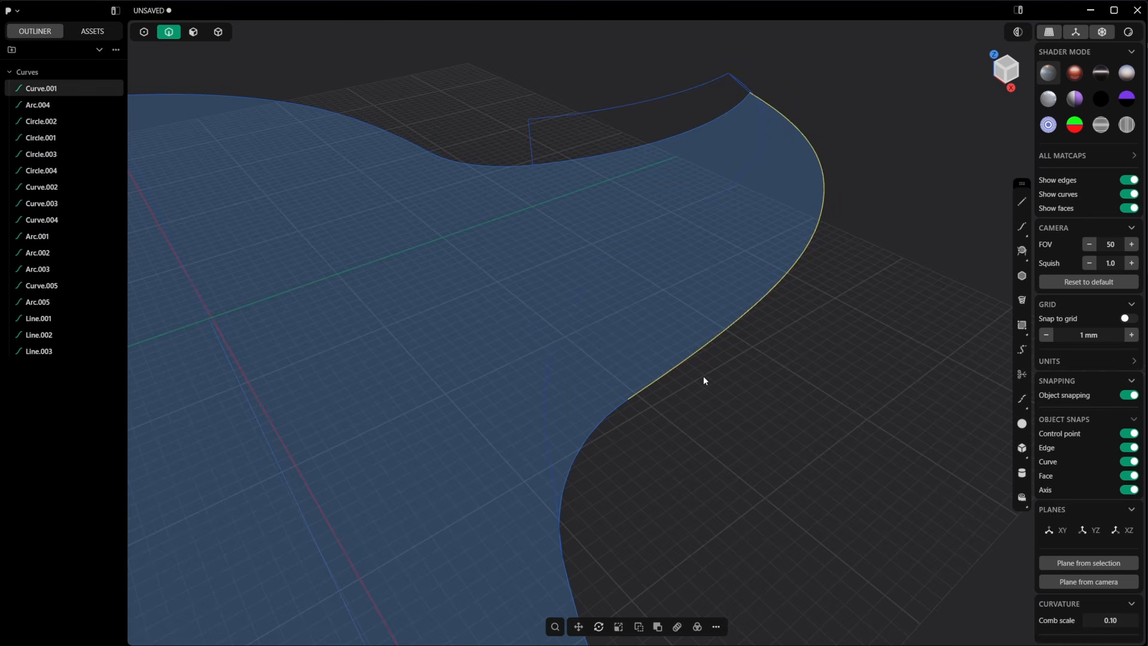
left_click(611, 411, "shift")
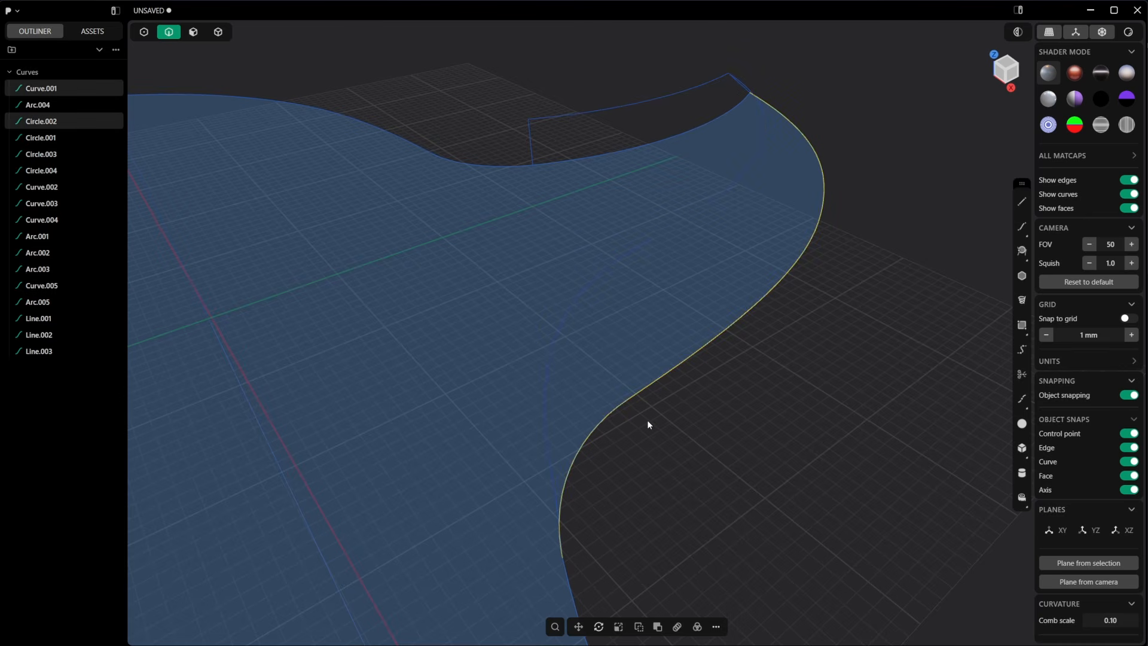
key("j")
left_click(685, 403)
- Loft a surface between the joined outer blade curve and the raised inner curve
left_click(668, 371)
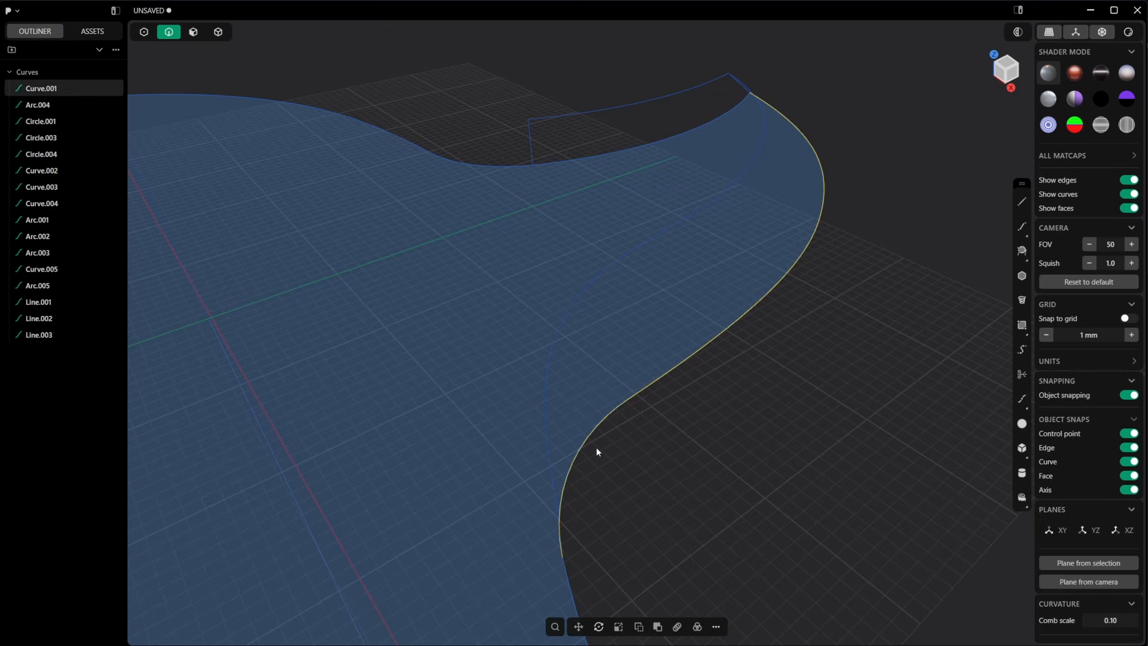
left_click(728, 196)
middle_click_drag(781, 271, 741, 264)
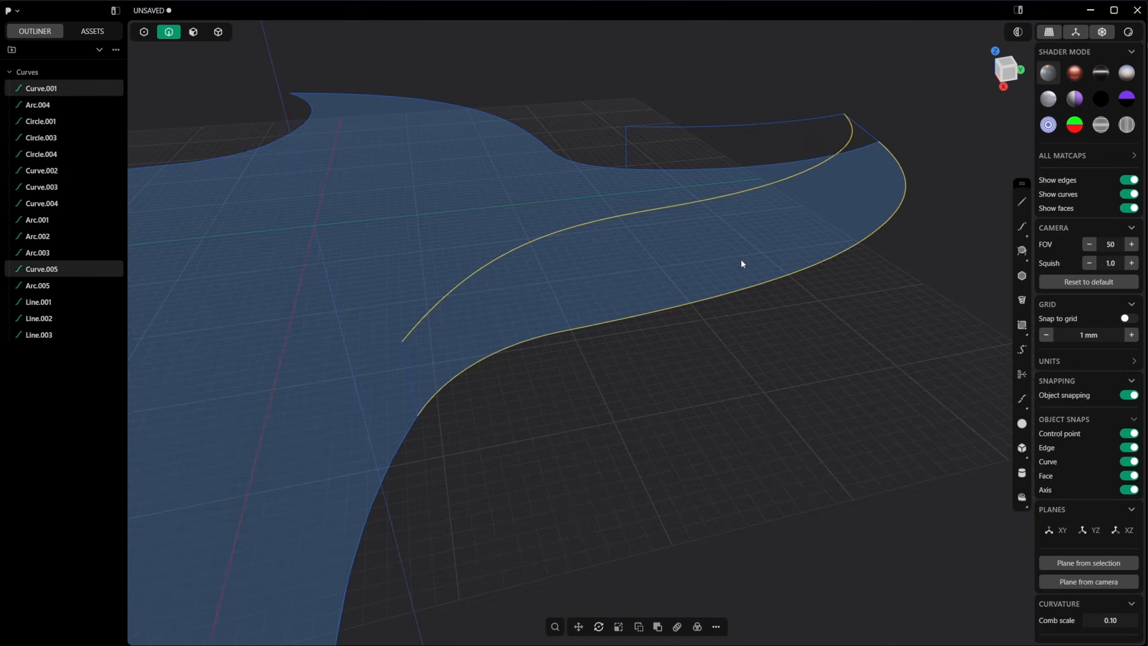
type("flof")
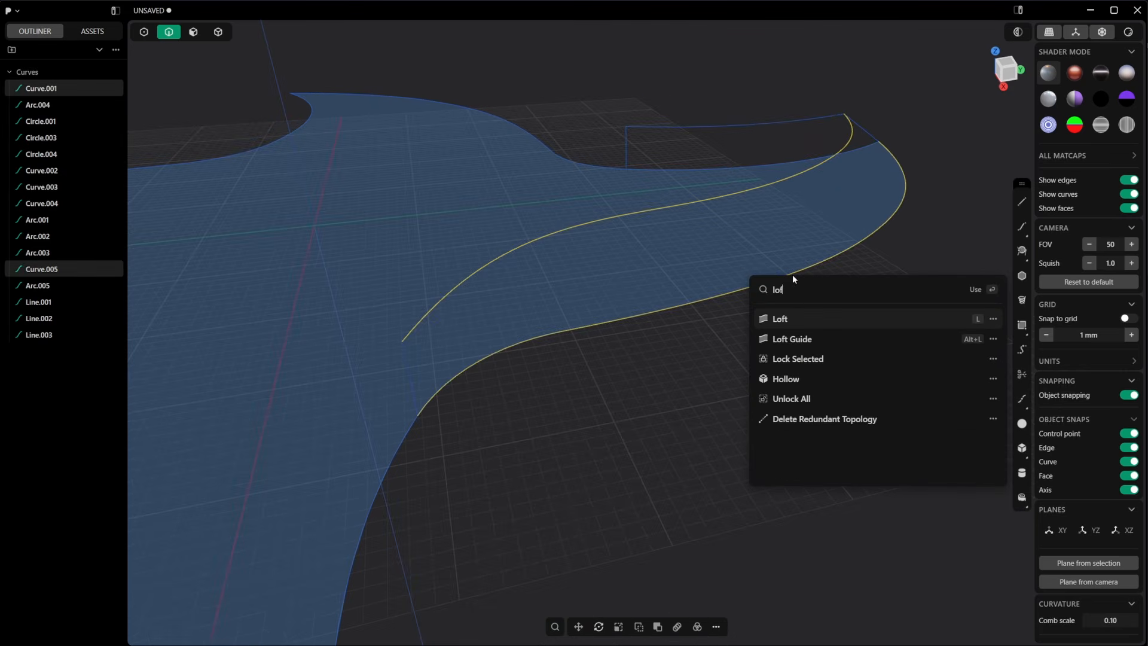
key("Return")
middle_click_drag(599, 378, 681, 343)
key("Return")
- Loft a surface between the blade's full inner arc and the raised trimmed arc
middle_click_drag(665, 286, 584, 244)
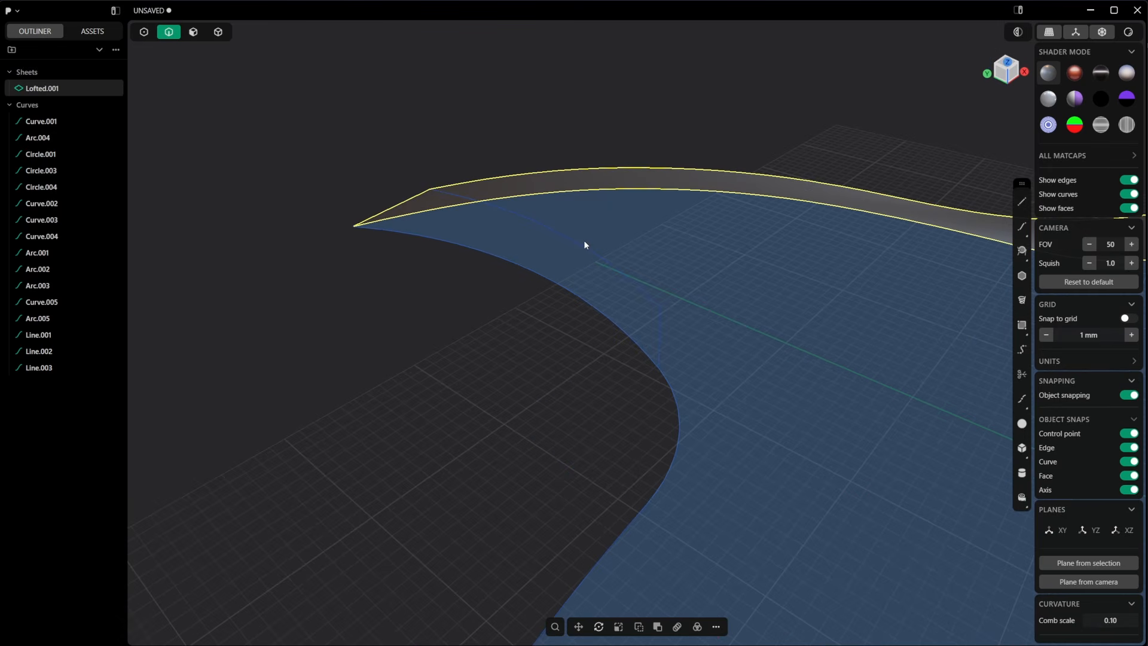
left_click(574, 294)
type("f")
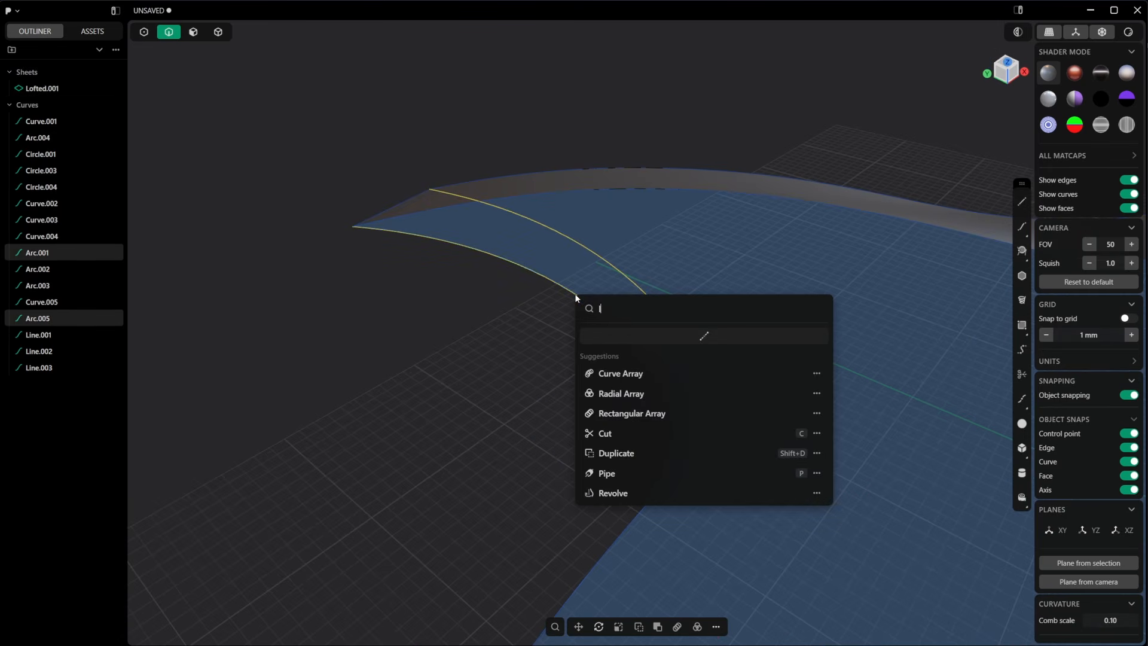
type("lof")
key("Return")
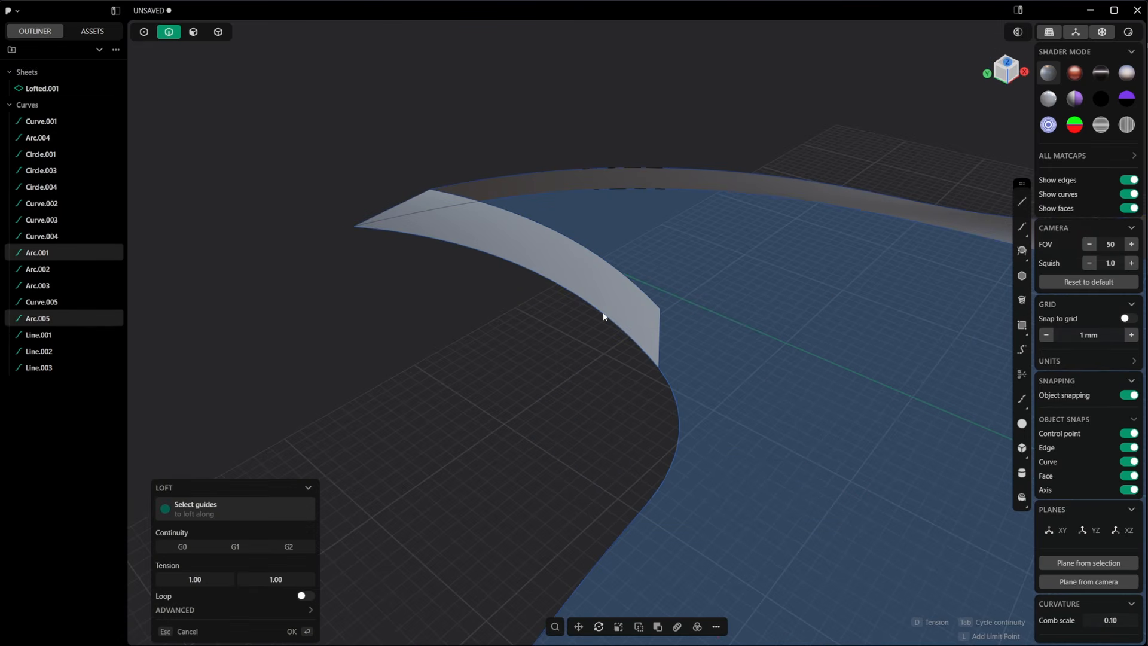
key("Return")
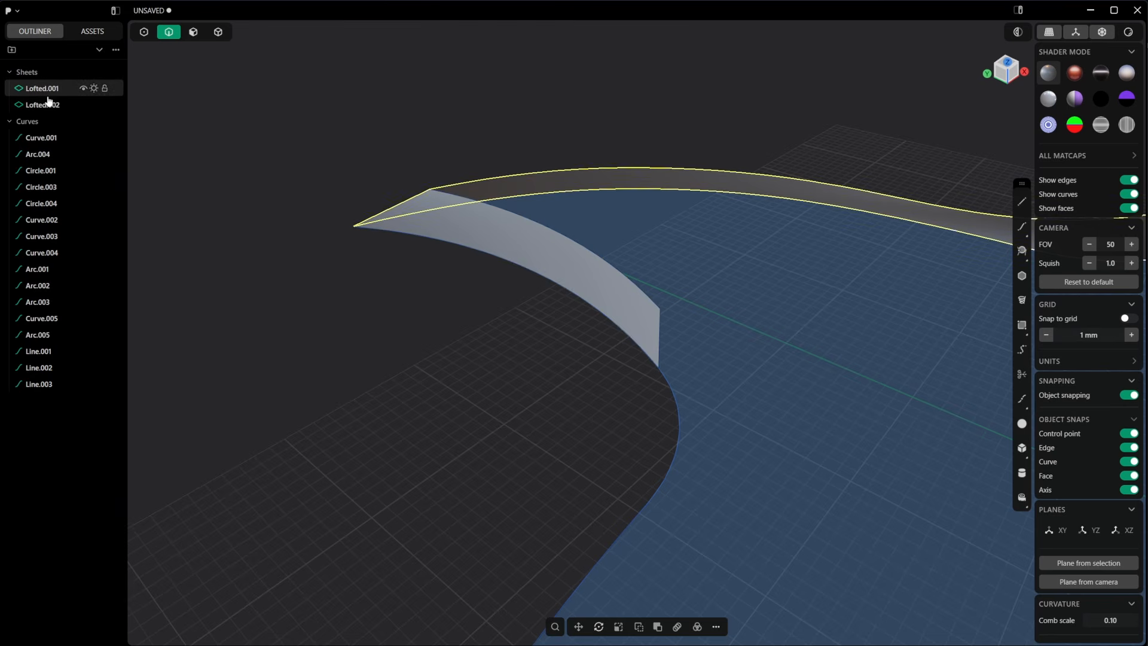
- Join the two lofted surfaces of the blade into one sheet
left_click(218, 32)
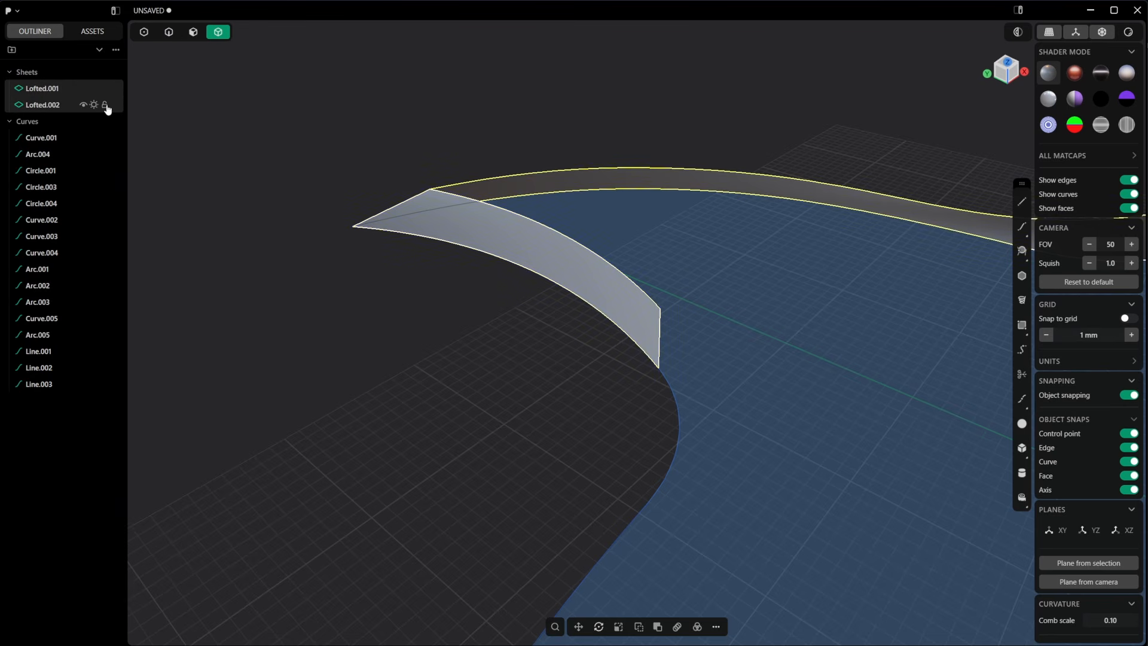
left_click(55, 89)
left_click(46, 106, "shift")
key("j")
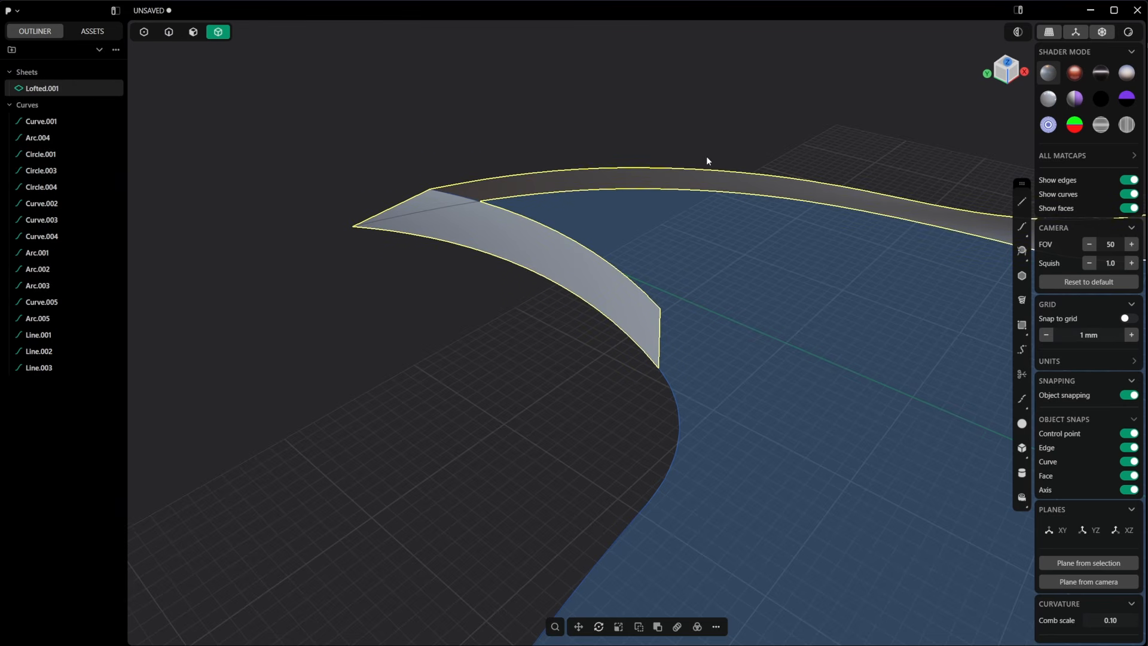
- In top view, radial array the joined blade sheet around the origin with 4 copies
middle_click_drag(722, 160, 902, 221)
middle_click_drag(848, 255, 861, 230)
left_click(1011, 68)
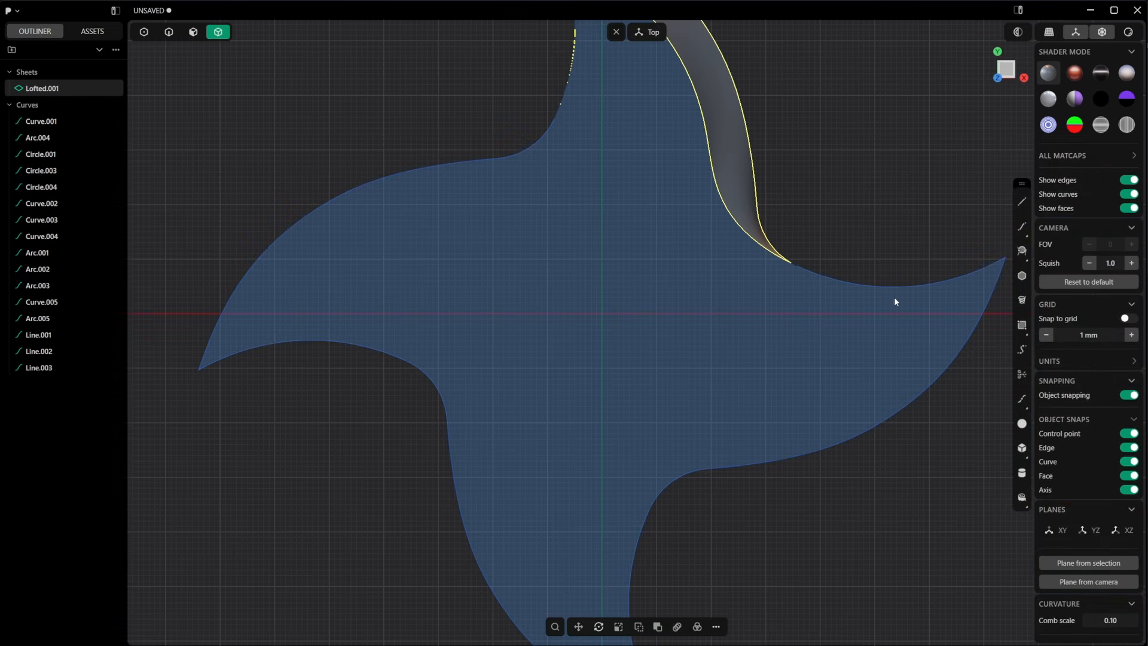
left_click(697, 626)
left_click(604, 314)
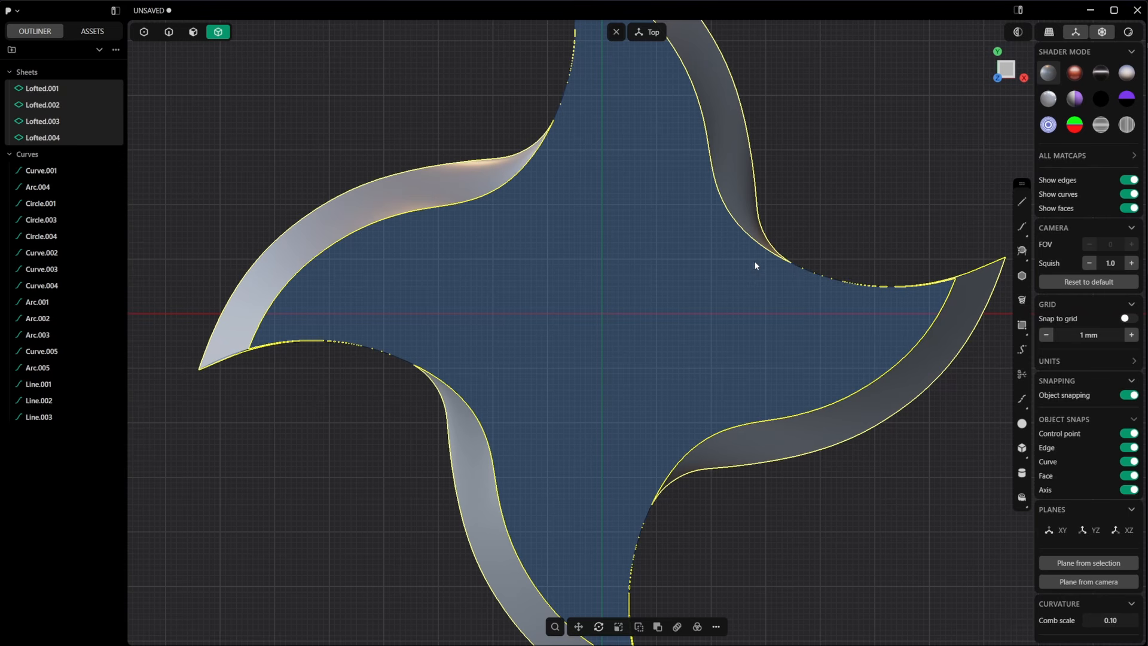
- Join the four arrayed blade sheets into one and patch its open boundaries to form a closed solid
key("j")
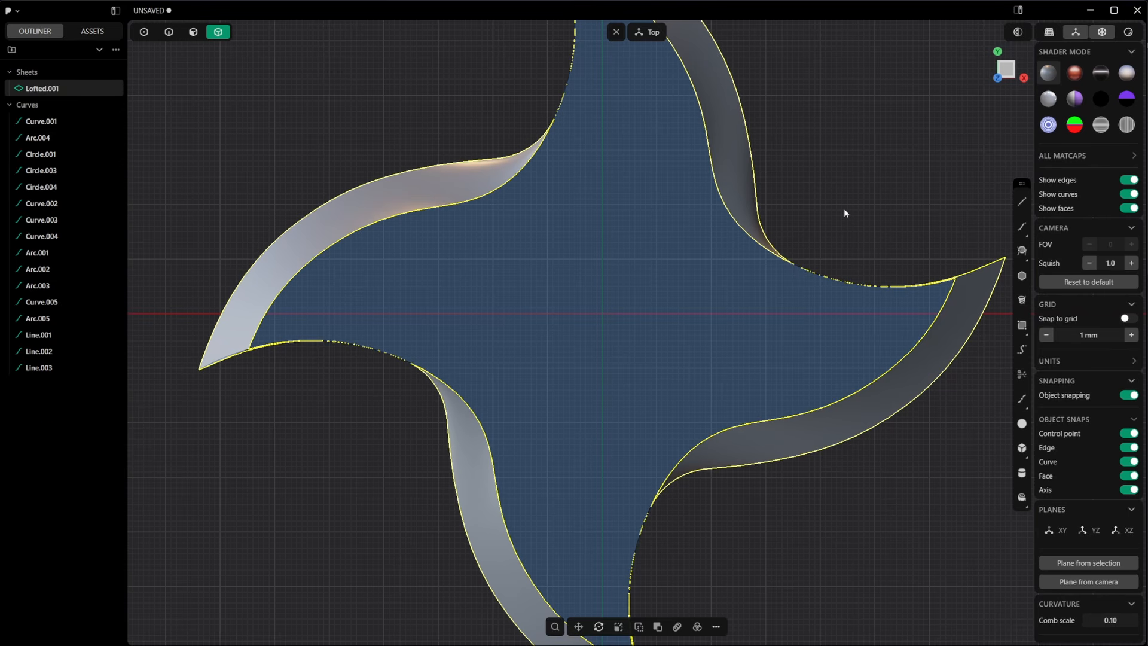
type("fpa")
key("Return")
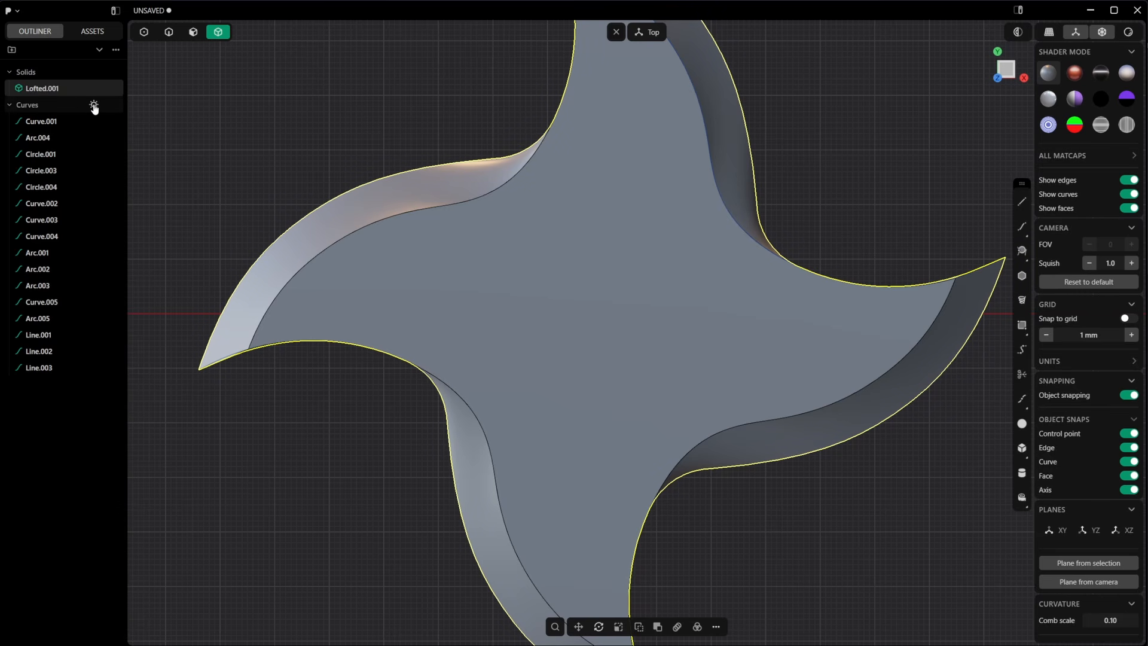
- Hide all curves and imprint a circle centred on the origin onto the solid's flat top face
left_click(94, 105)
mouse_move(1023, 254)
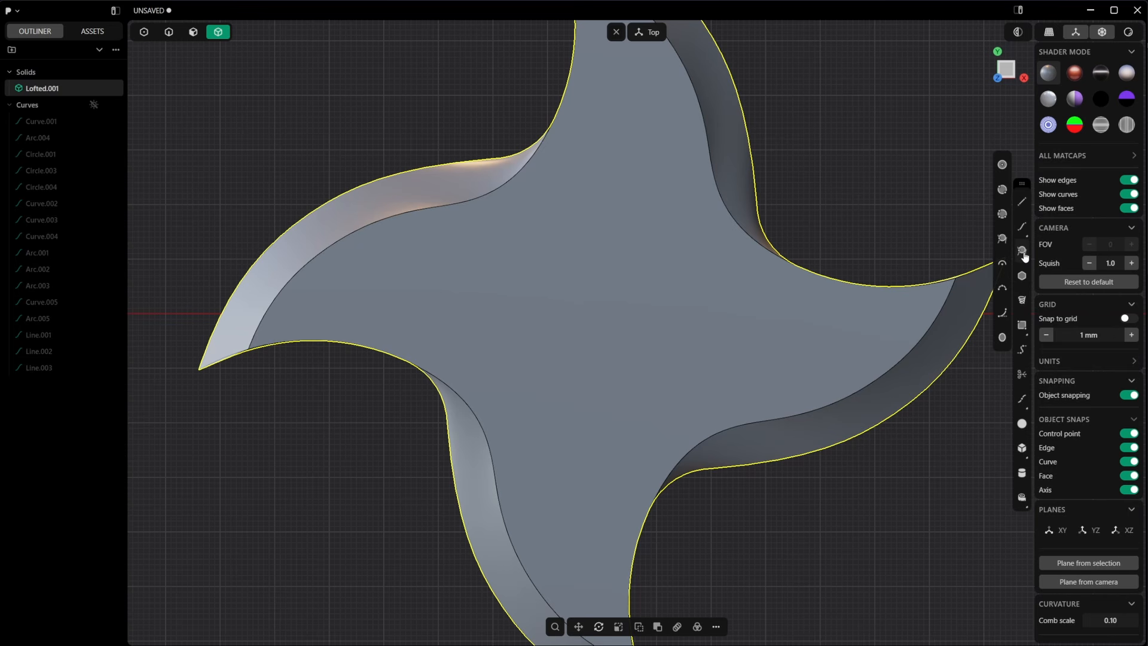
left_click(1002, 165)
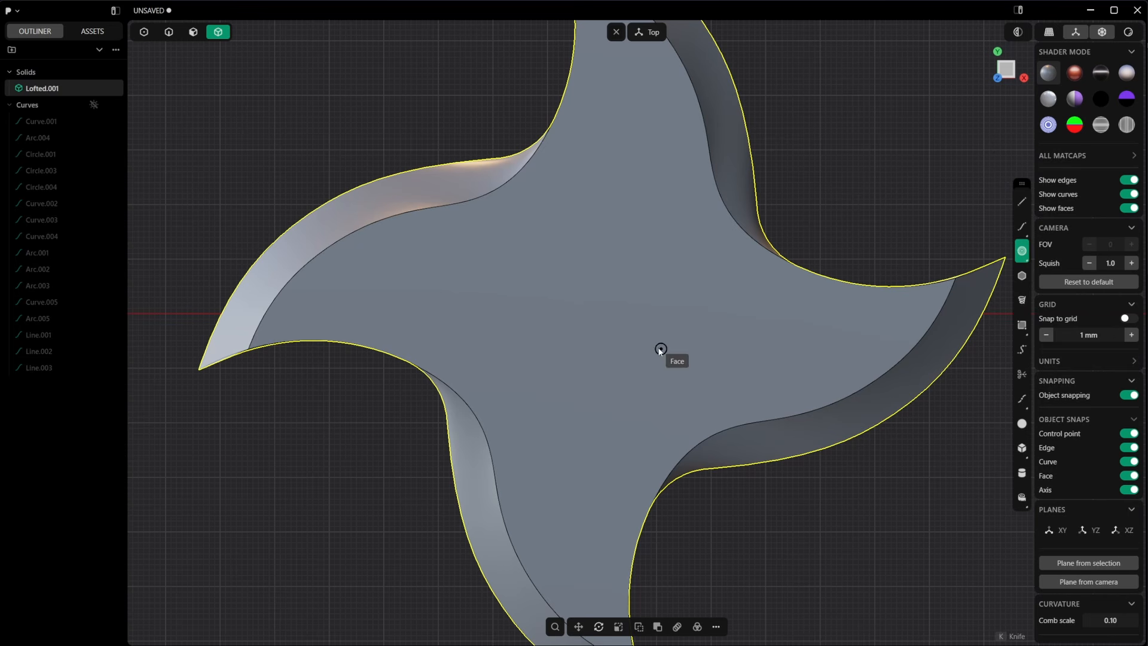
left_click(602, 313)
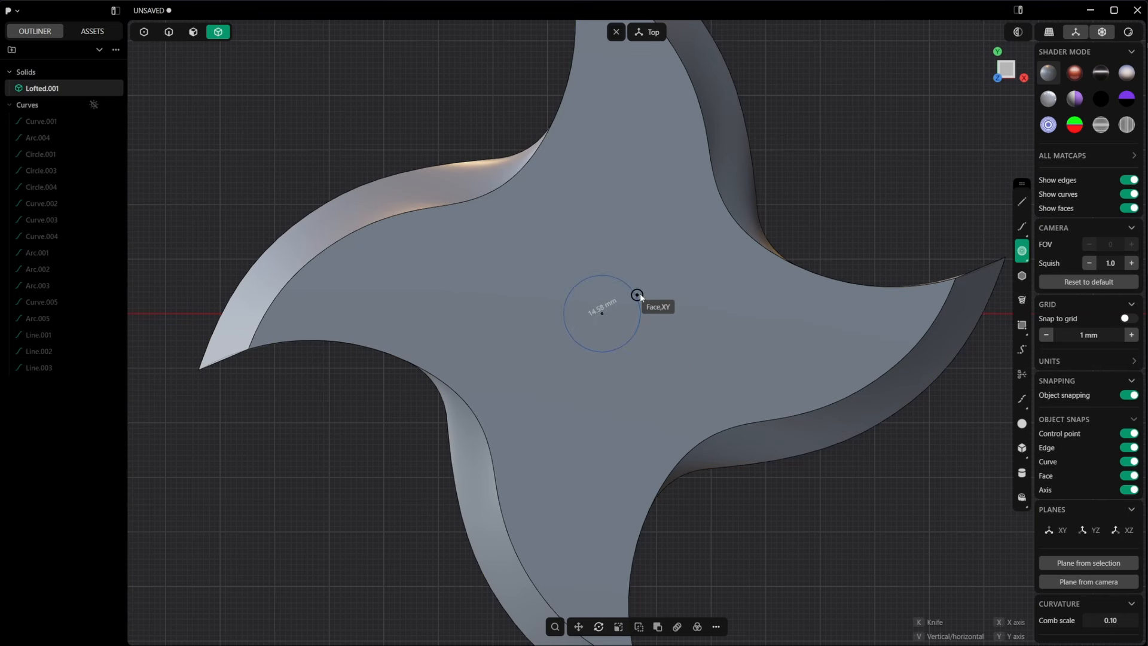
left_click(710, 313)
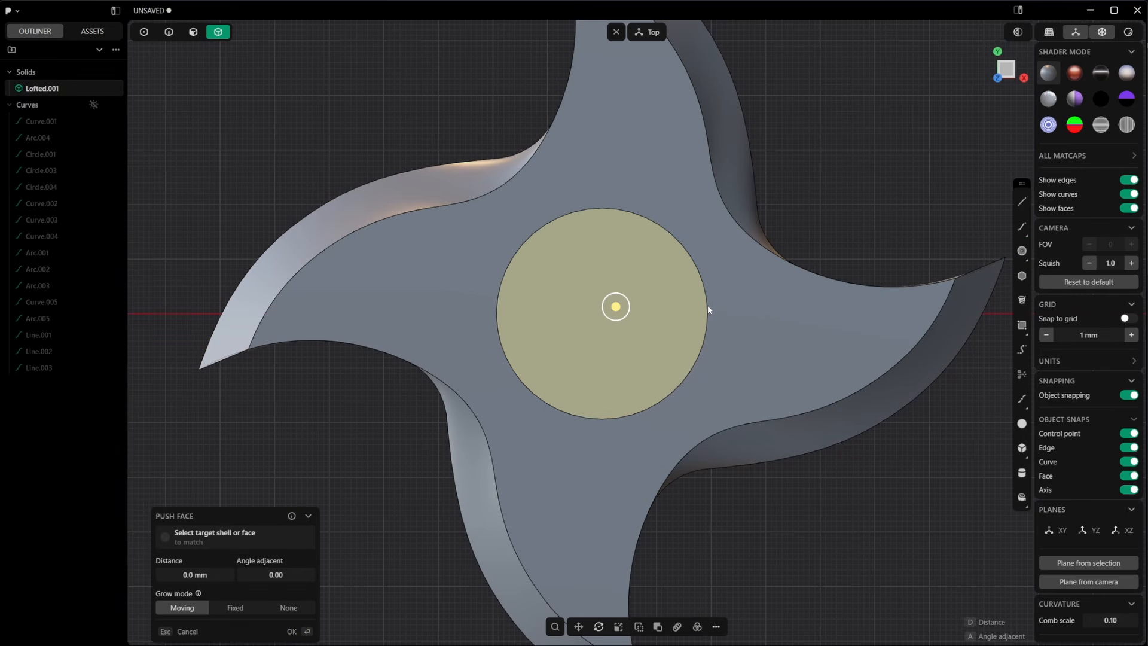
middle_click_drag(708, 305, 639, 286)
key("Escape")
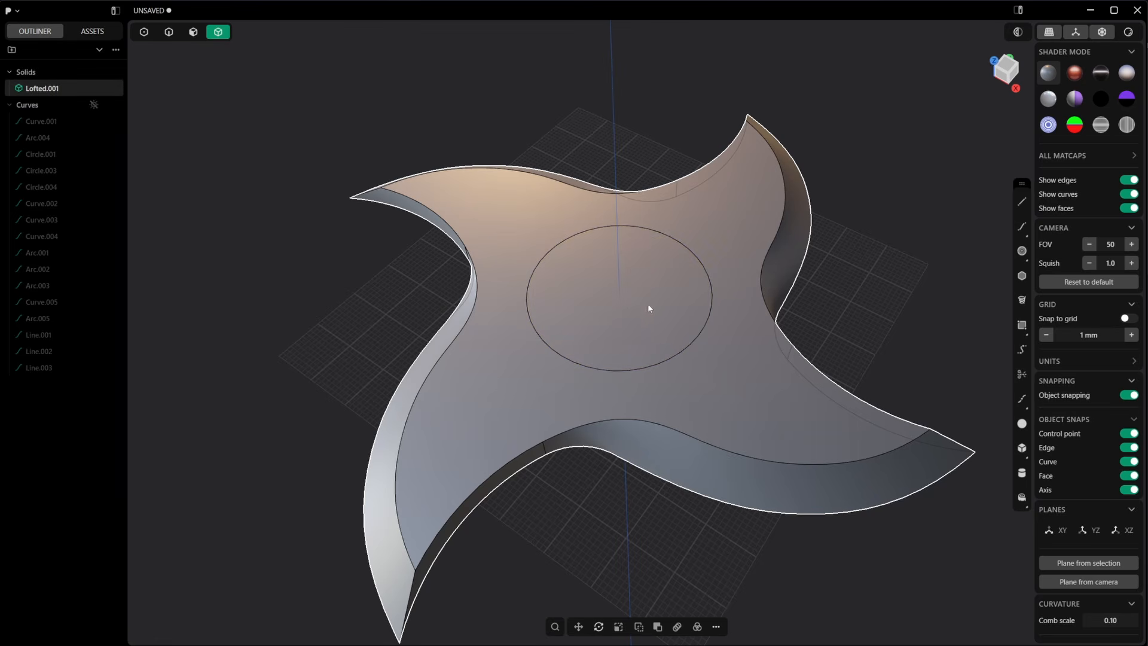
- Push the circular centre face downward into the solid to cut a round opening
key("3")
left_click(670, 278)
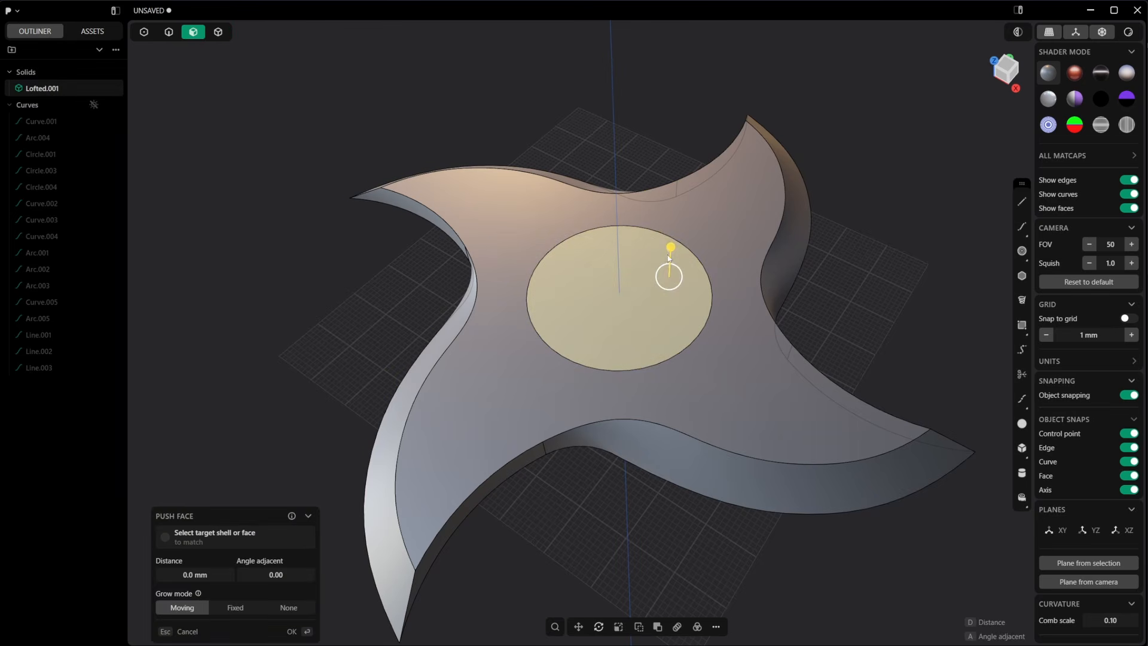
left_click_drag(671, 251, 677, 318)
key("Return")
middle_click_drag(831, 307, 754, 358)
scroll(791, 377, "down", 10)
scroll(793, 379, "up", 5)
scroll(830, 370, "up", 3)
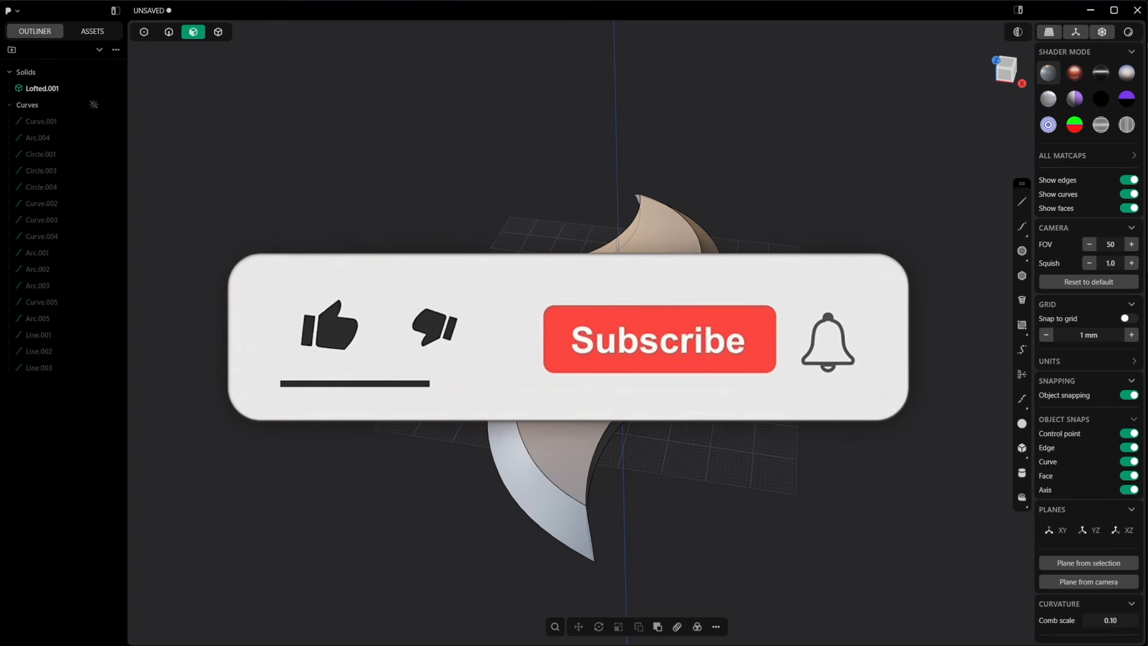